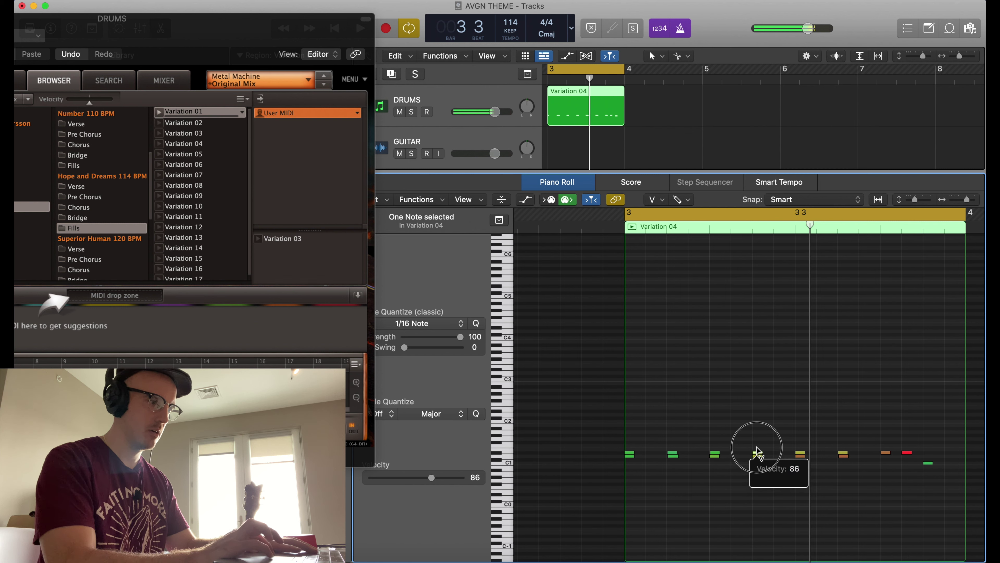
Step: Fine-tune the velocities of the paired drum notes leading up to 3 3 in Variation 04, setting the upper one at 3 3 to 90
click(759, 455)
scroll(761, 457, right, 2)
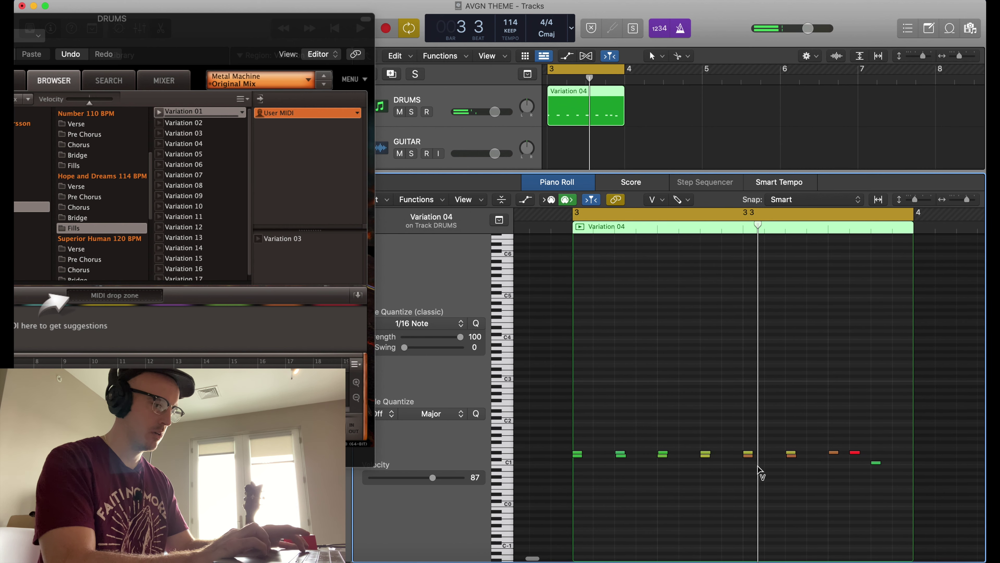
scroll(761, 457, up, 5)
drag(617, 454, 622, 453)
drag(729, 458, 730, 453)
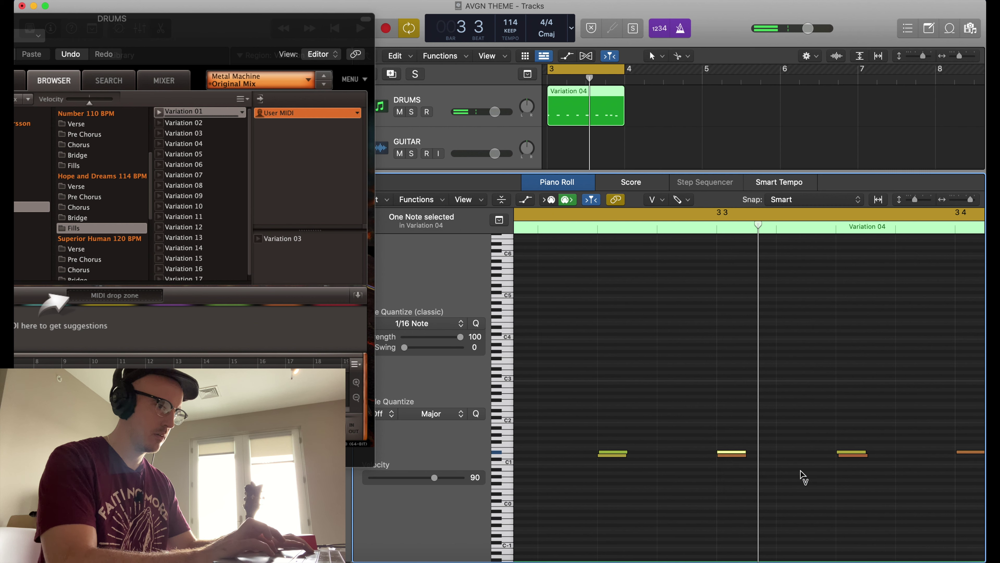
Step: Adjust the velocities of the note pair halfway between 3 3 and 3 4 to between 116 and 120, and play back the fill
drag(849, 455, 844, 424)
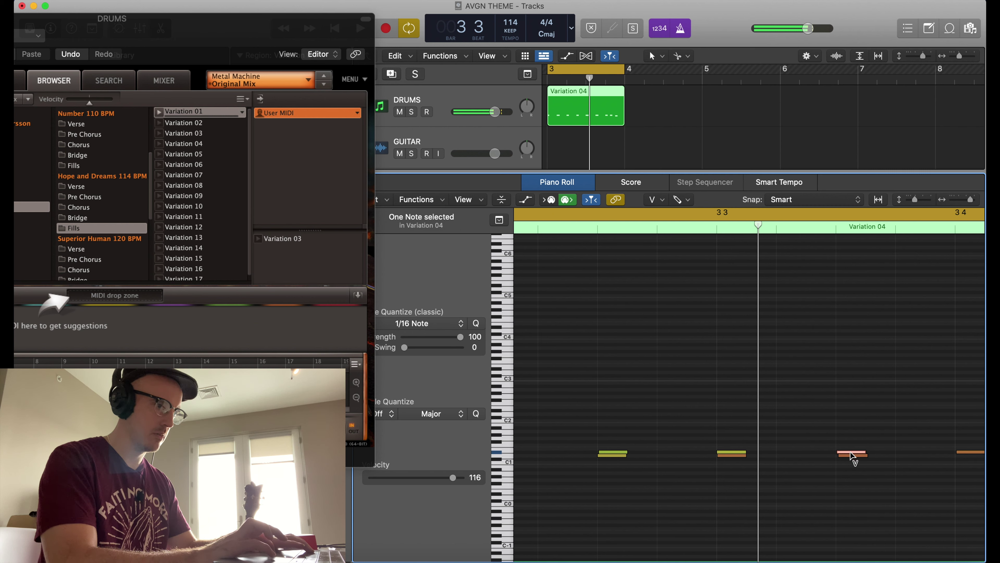
click(850, 441)
drag(850, 453, 852, 442)
click(853, 456)
key(space)
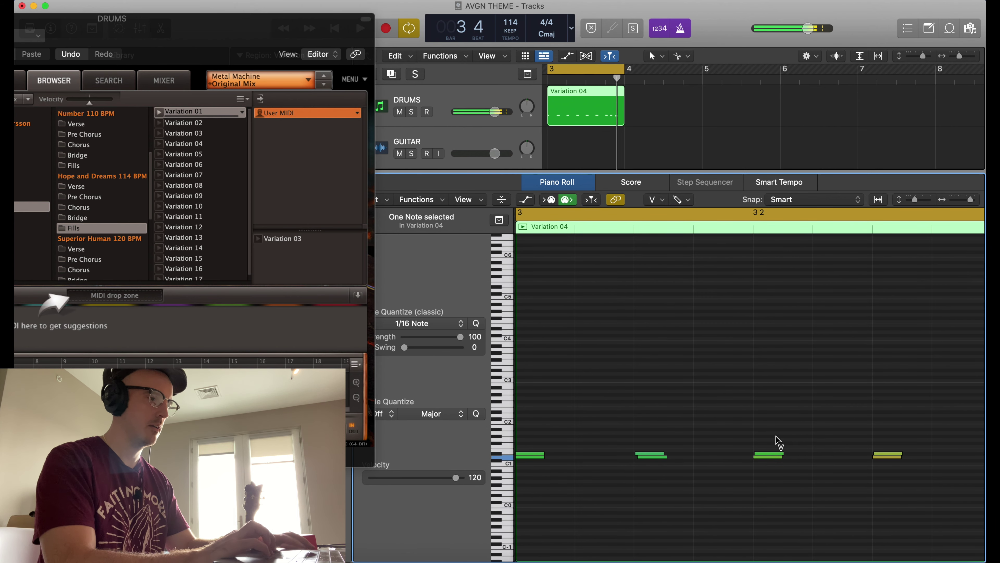
scroll(721, 449, down, 5)
scroll(721, 449, right, 3)
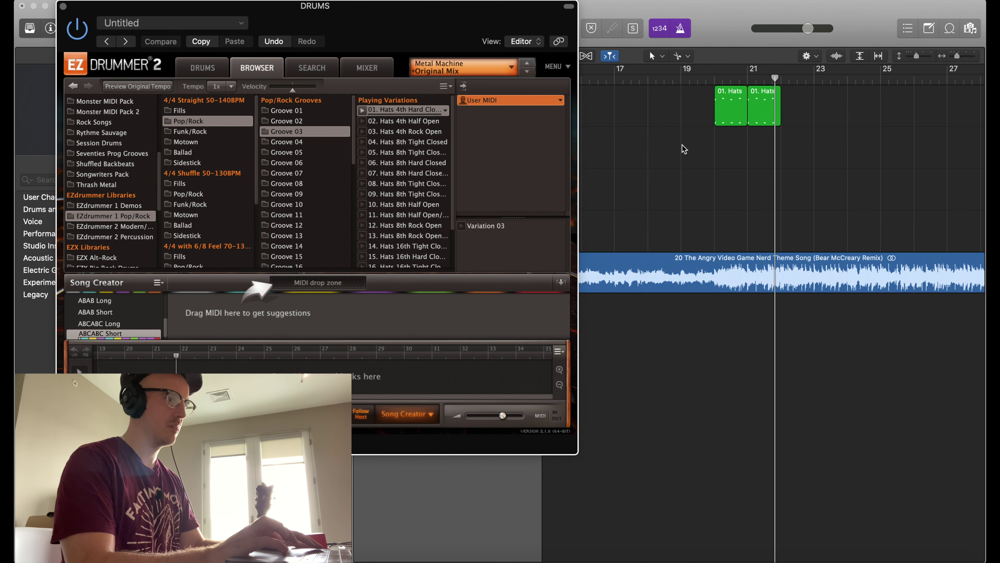
Step: Select the first hats region at bar 20 and move the drum plug-in window clear of the track headers
scroll(715, 158, right, 2)
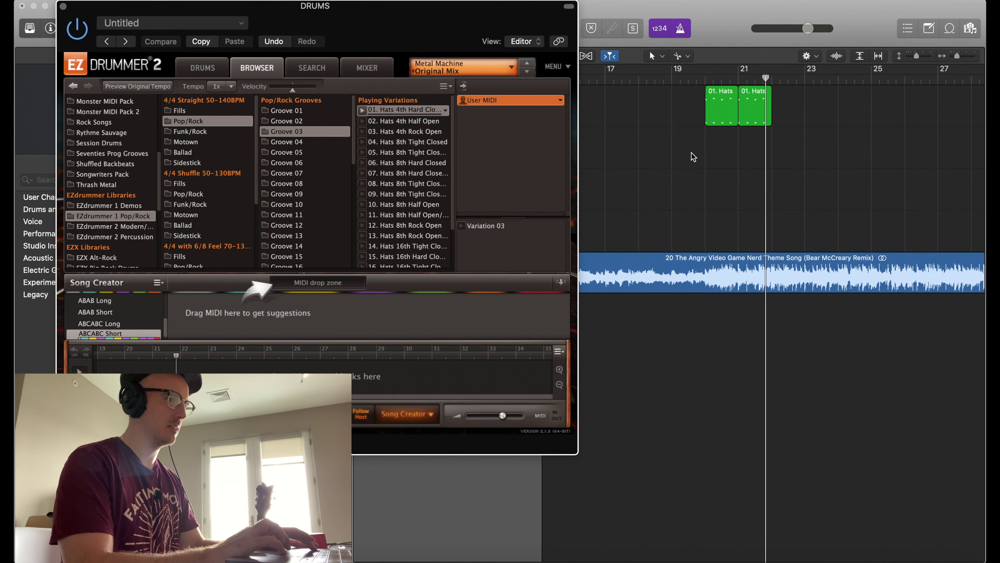
click(707, 119)
drag(504, 25, 362, 53)
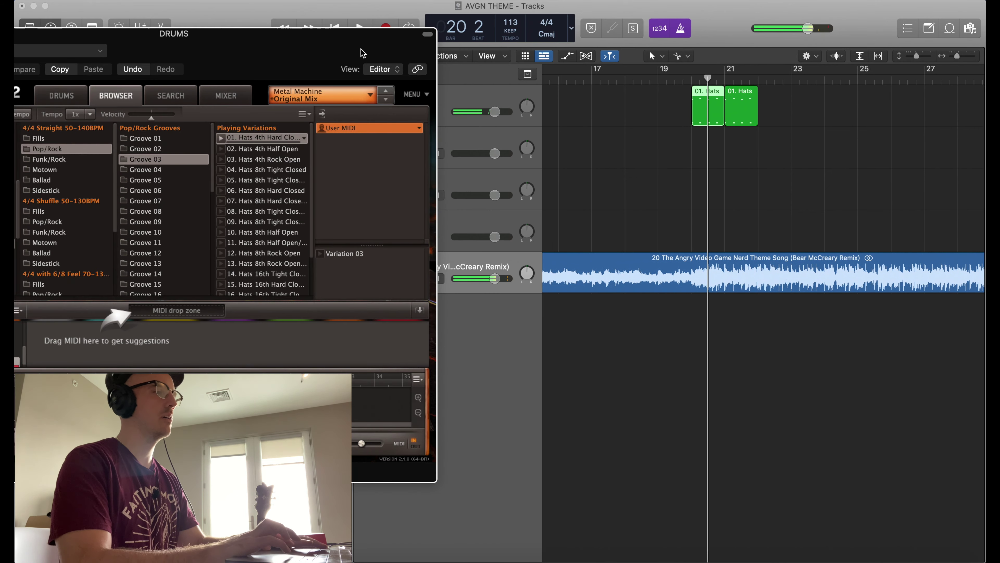
scroll(493, 292, left, 5)
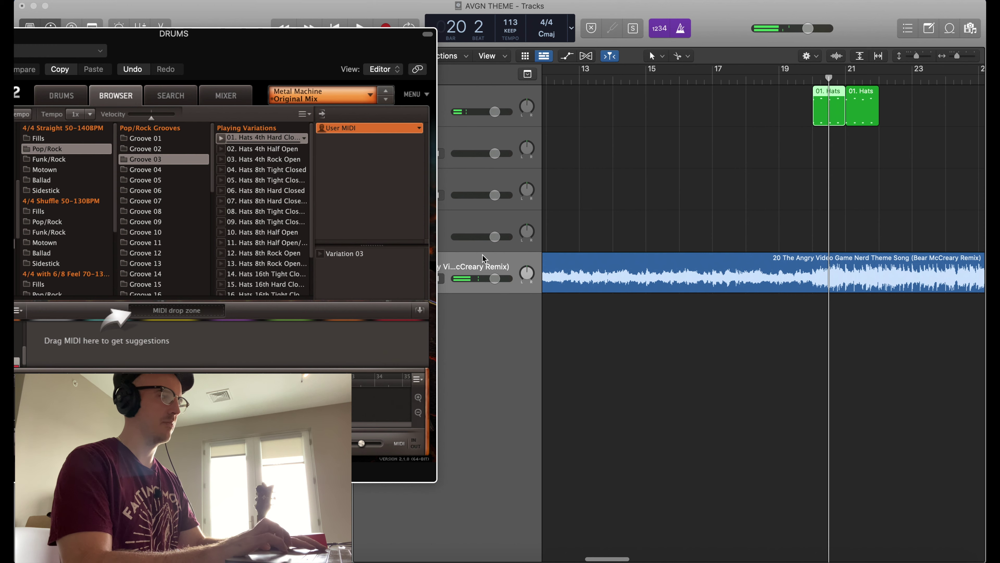
drag(365, 53, 196, 68)
Step: Solo the reference song track and listen to it from bar 20 to bar 22
click(415, 279)
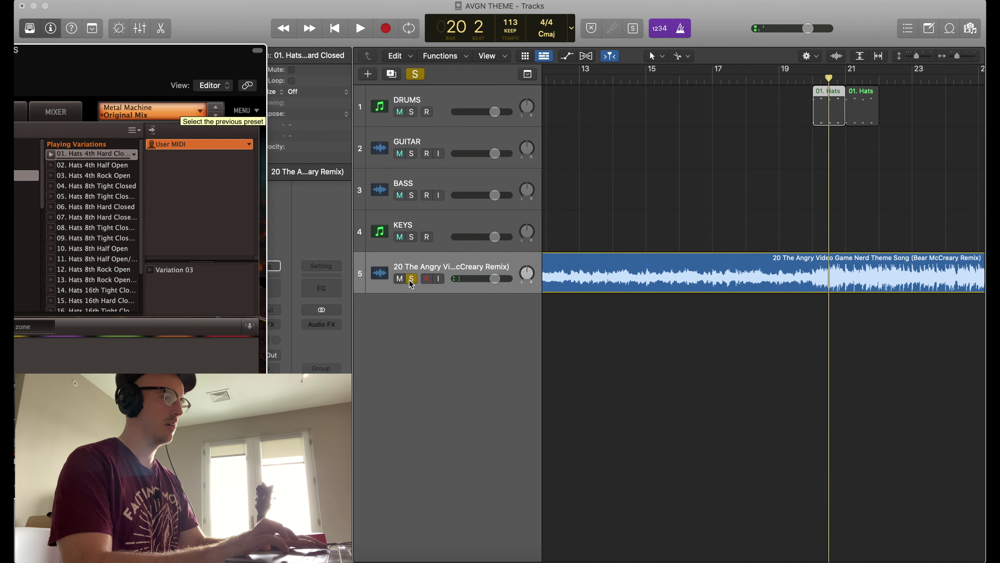
key(space)
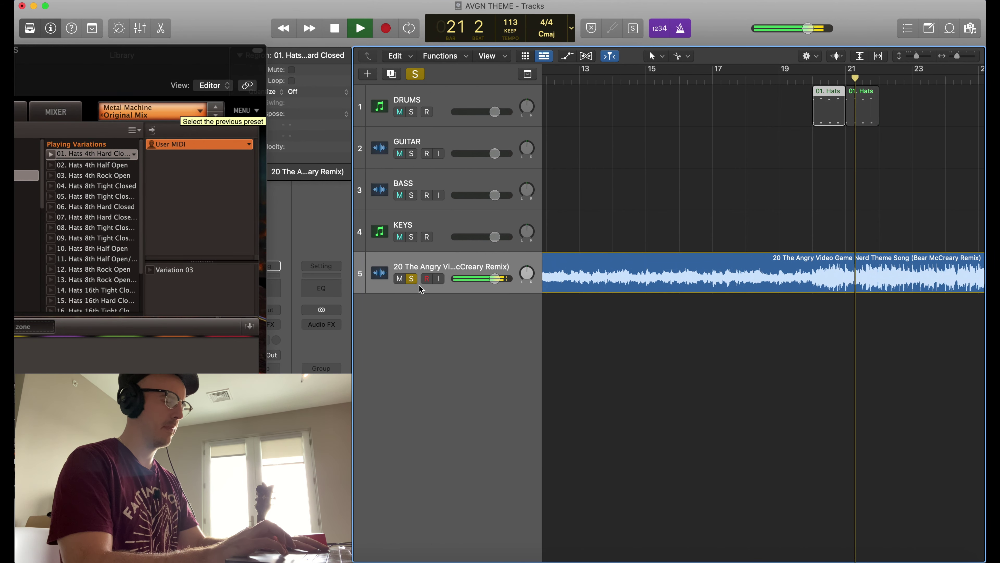
key(space)
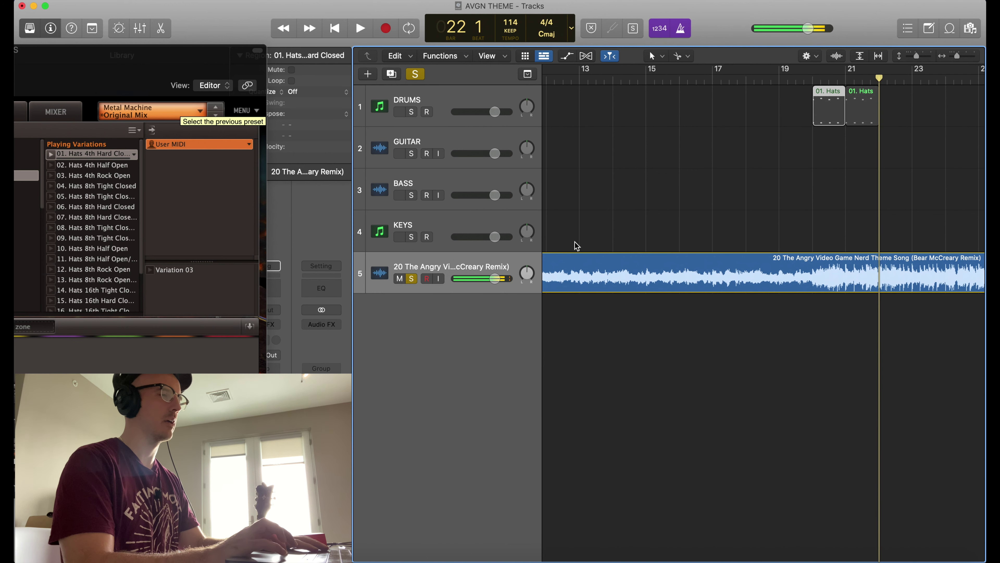
Step: Solo the DRUMS track instead of the reference song and open the first hats region in the Piano Roll
click(411, 278)
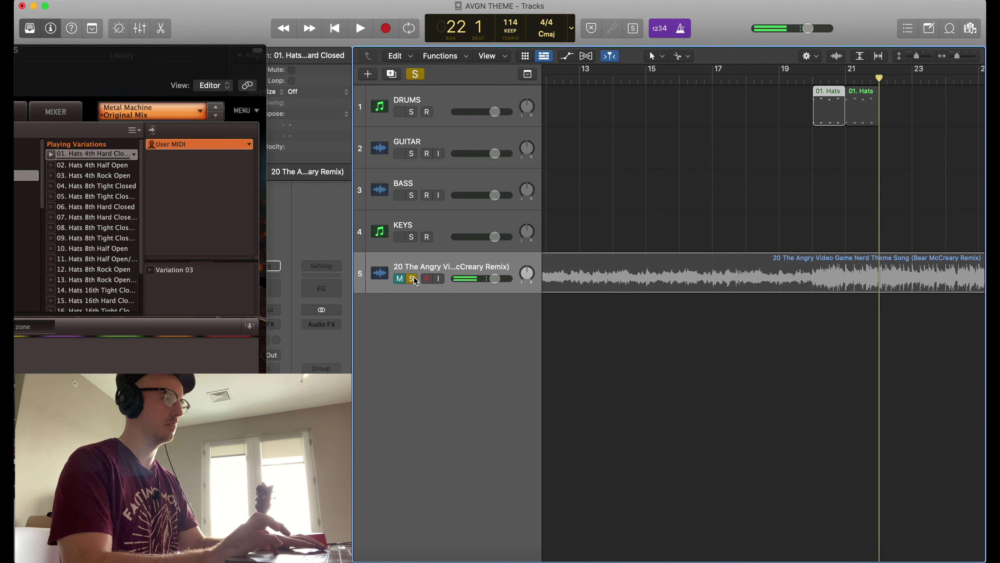
click(411, 111)
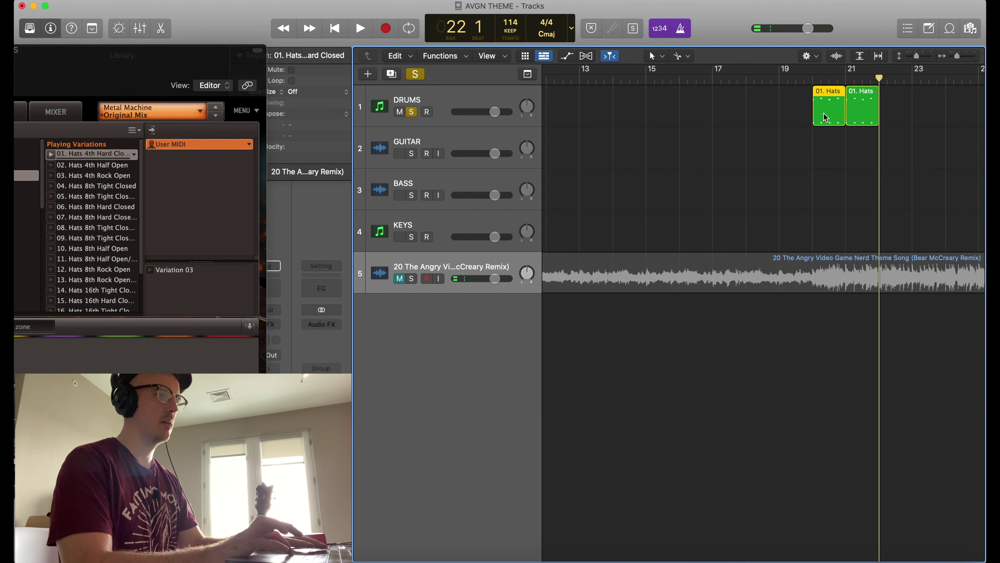
double_click(825, 117)
Step: Select the C1 kick note on beat 3 of bar 20 and audition the first hats region before closing the editor
key(space)
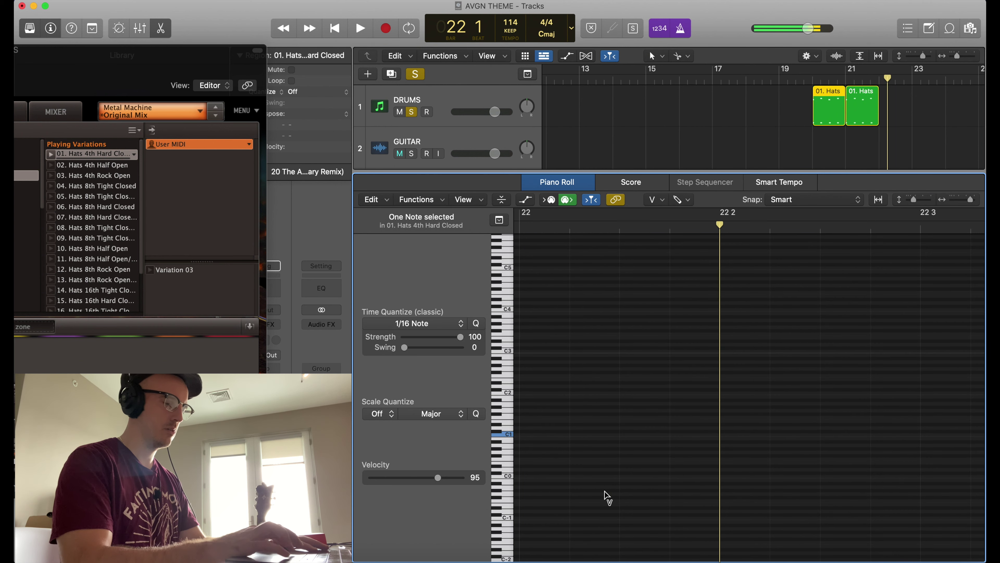
key(shift+space)
key(space)
click(826, 435)
key(space)
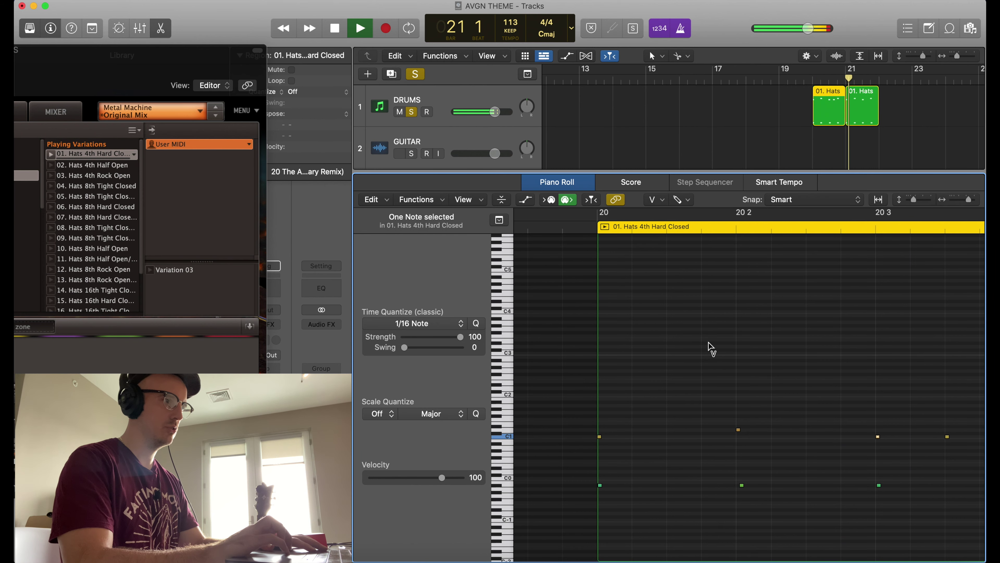
key(e)
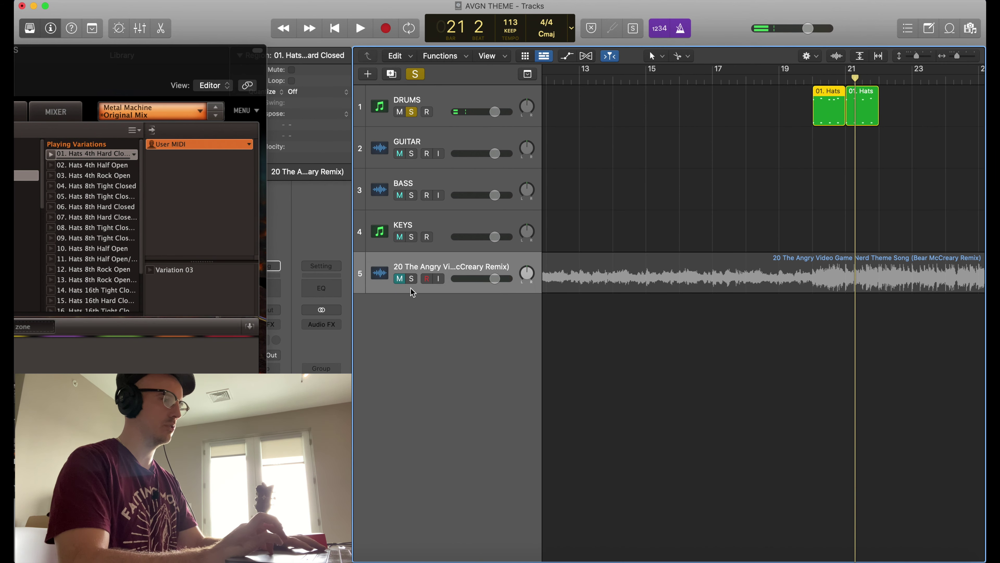
Step: Solo the reference song track instead of DRUMS and listen to its drum pattern through bar 22
click(408, 278)
click(411, 112)
key(space)
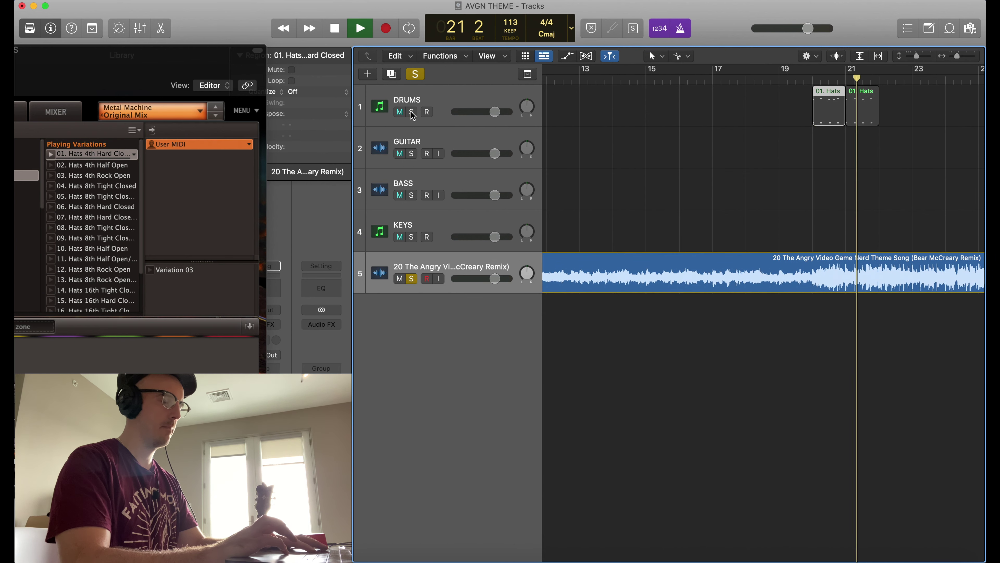
key(comma)
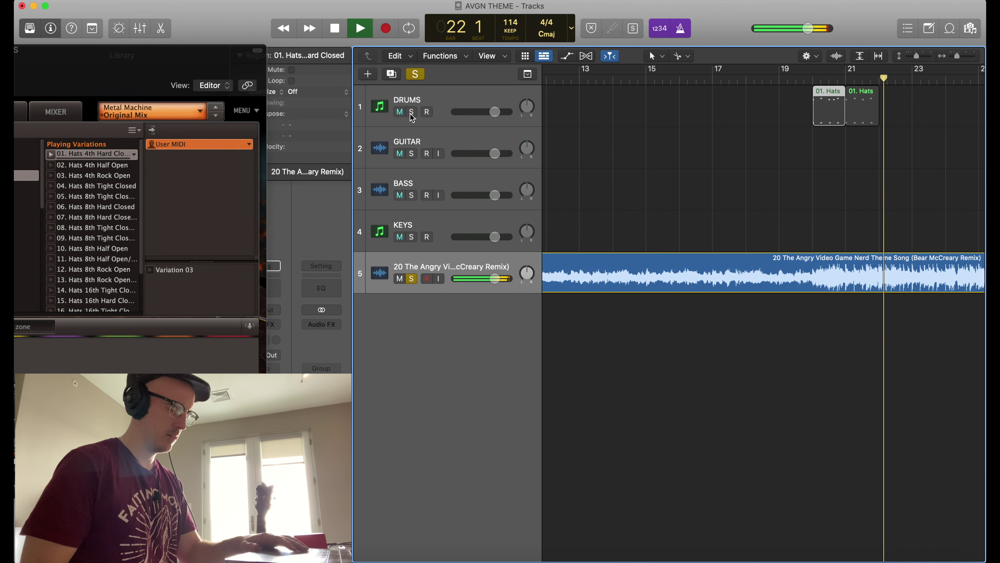
key(space)
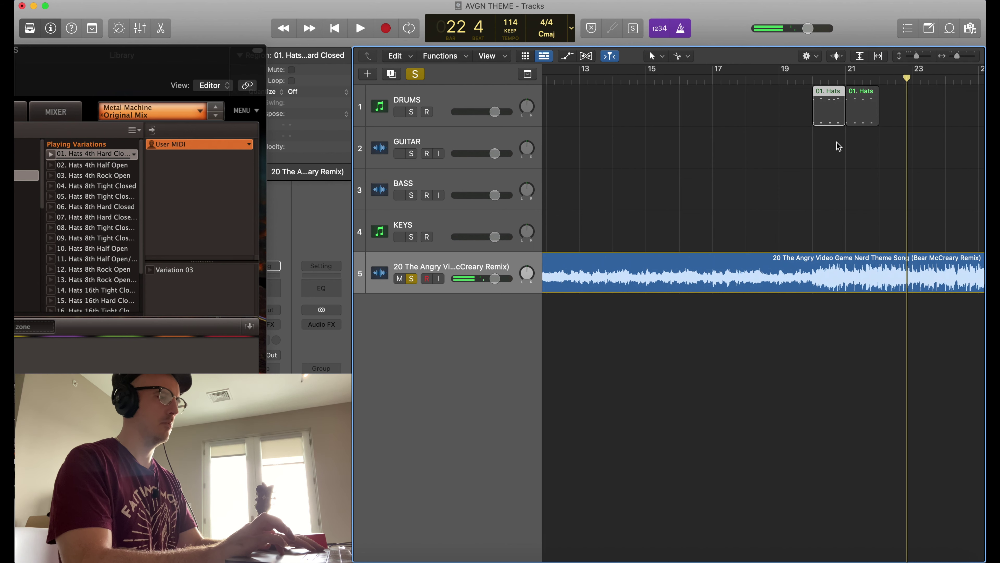
Step: Switch the solo back to the DRUMS track and play both hats regions from bar 20
click(864, 124)
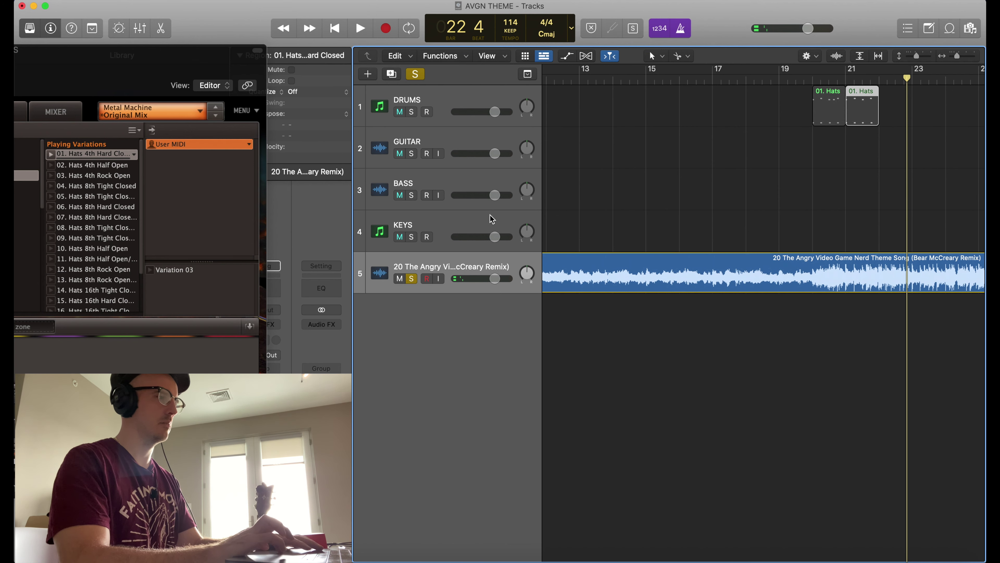
click(412, 112)
click(412, 278)
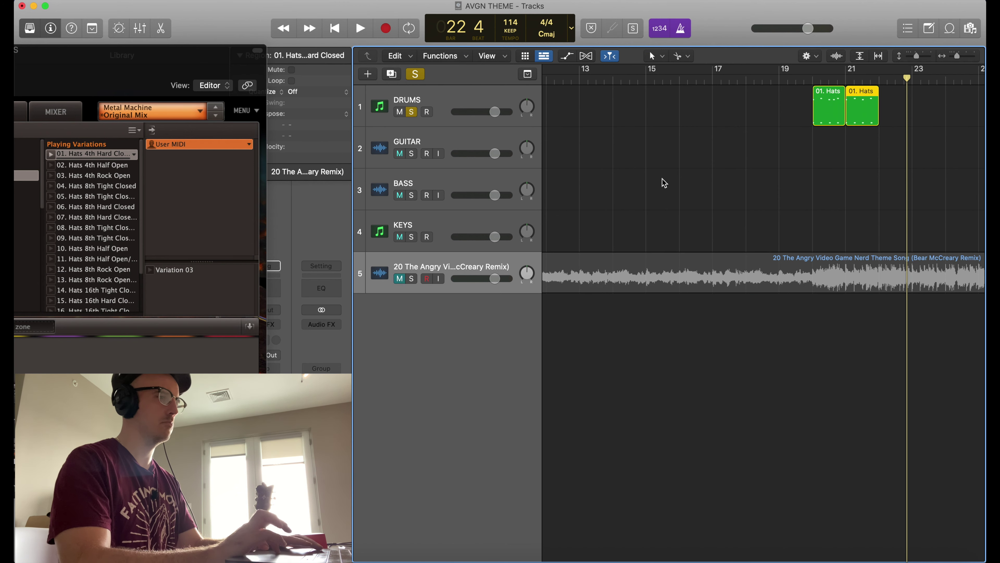
click(844, 106)
key(shift+Return)
key(super+Right)
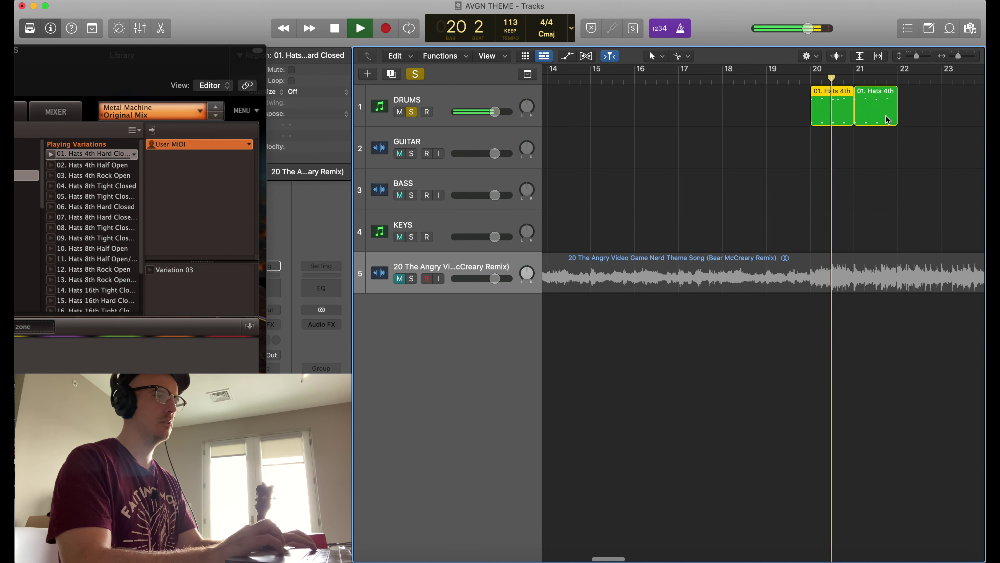
scroll(827, 130, right, 2)
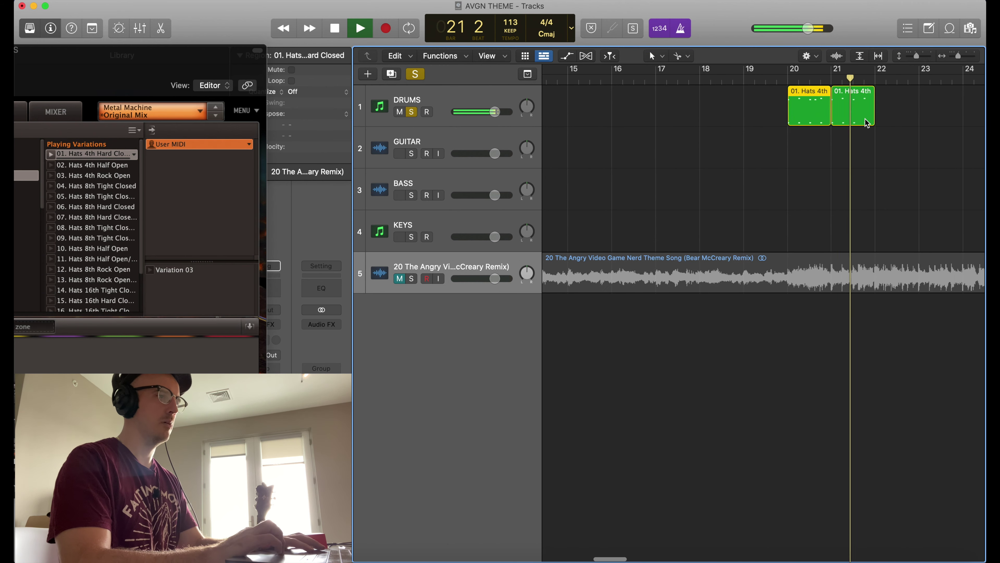
key(space)
Step: Set the cycle range to the second hats region at bar 21 and open that region in the Piano Roll
click(797, 138)
click(796, 113)
key(u)
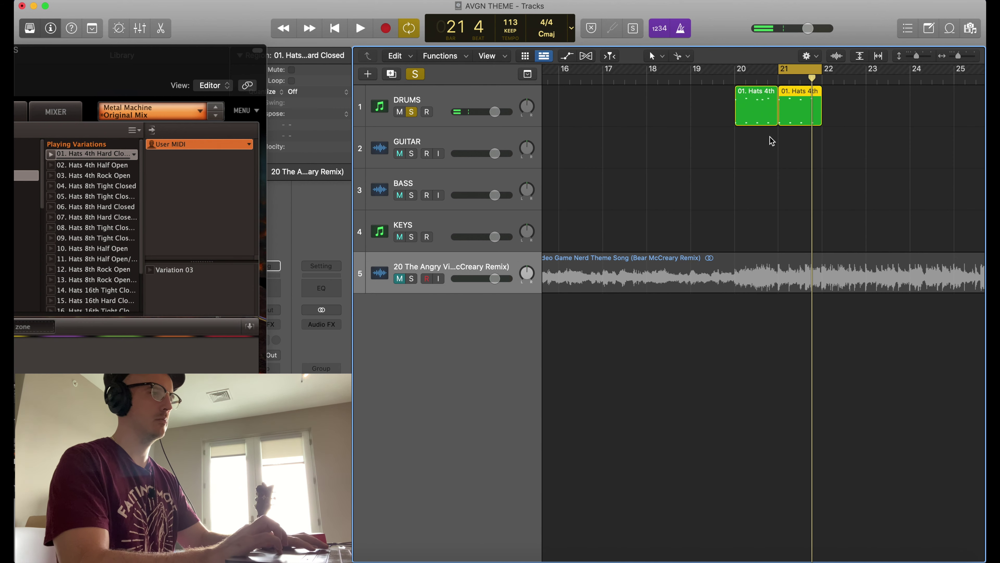
double_click(796, 122)
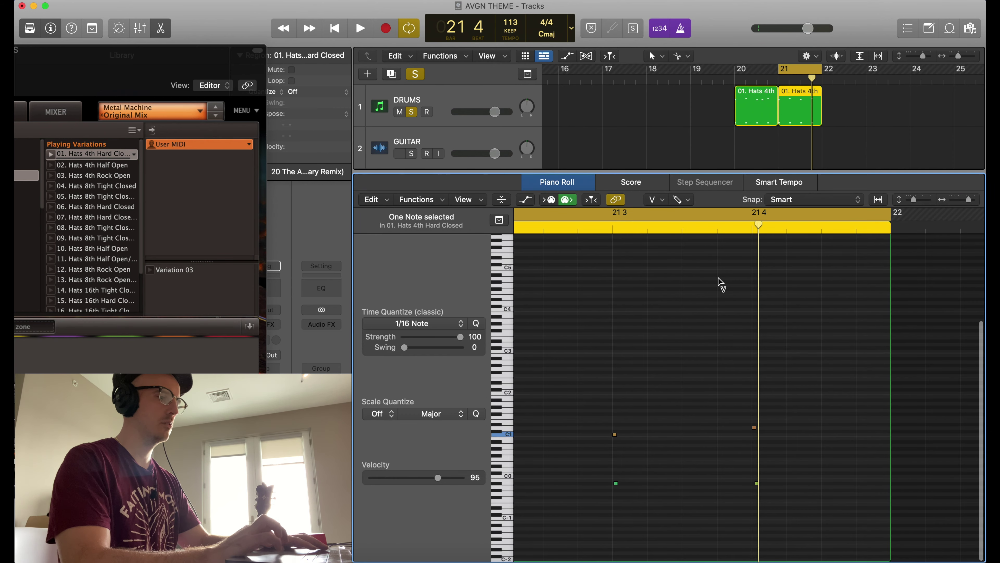
Step: Loop the second hats region with playhead catch on and add a C1 kick note halfway between beats 2 and 3 of bar 21
key(space)
scroll(636, 442, up, 2)
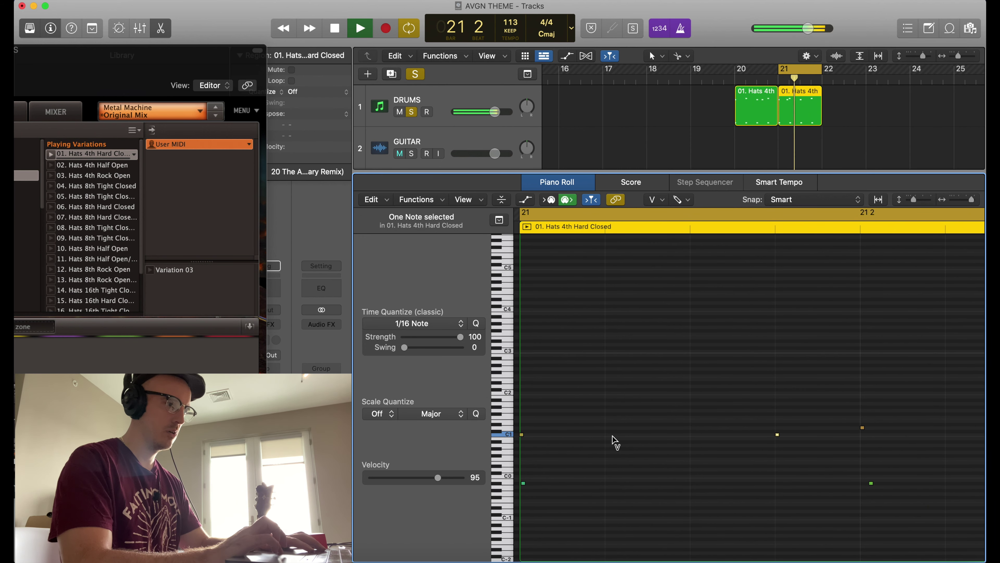
scroll(614, 437, down, 2)
scroll(613, 438, down, 2)
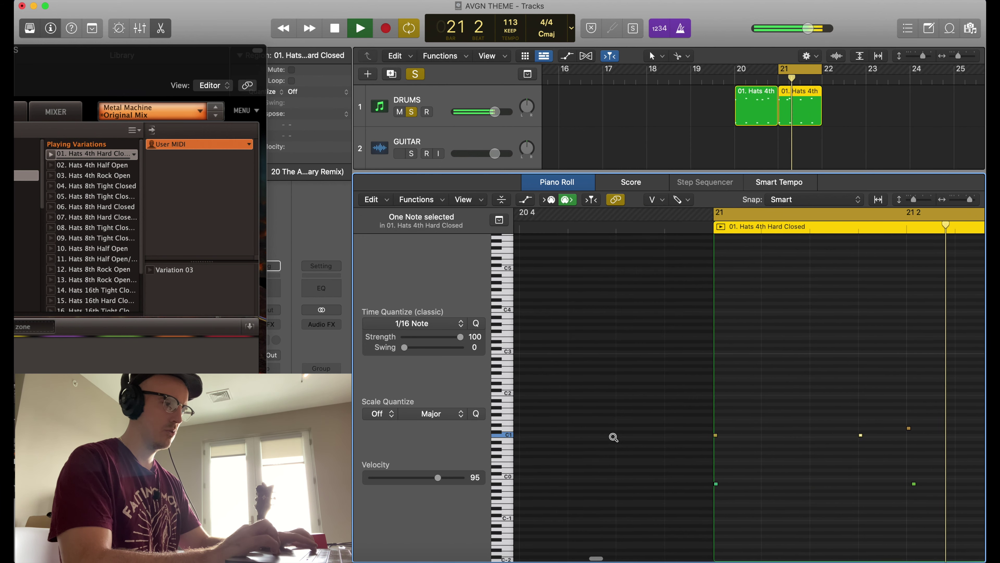
scroll(614, 437, down, 1)
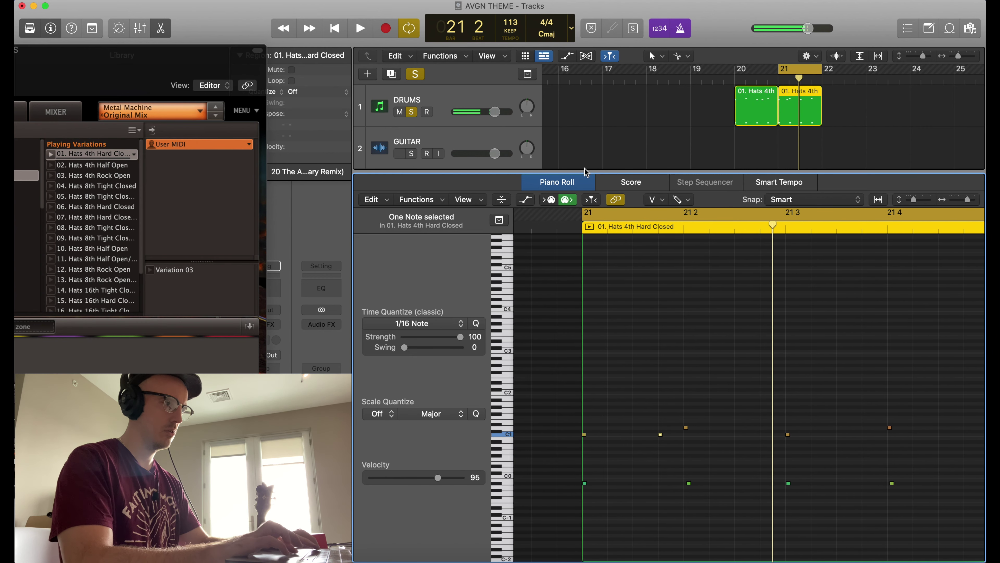
click(591, 200)
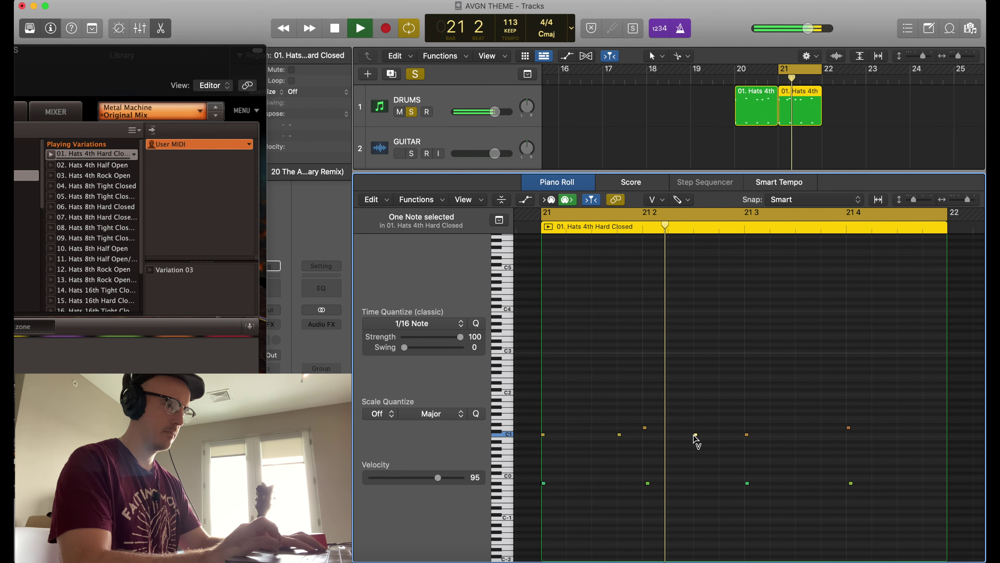
Step: Replace the C1 kick on beat 3 of bar 21 with B0 notes on that beat's second and third sixteenths, and audition the loop
click(747, 435)
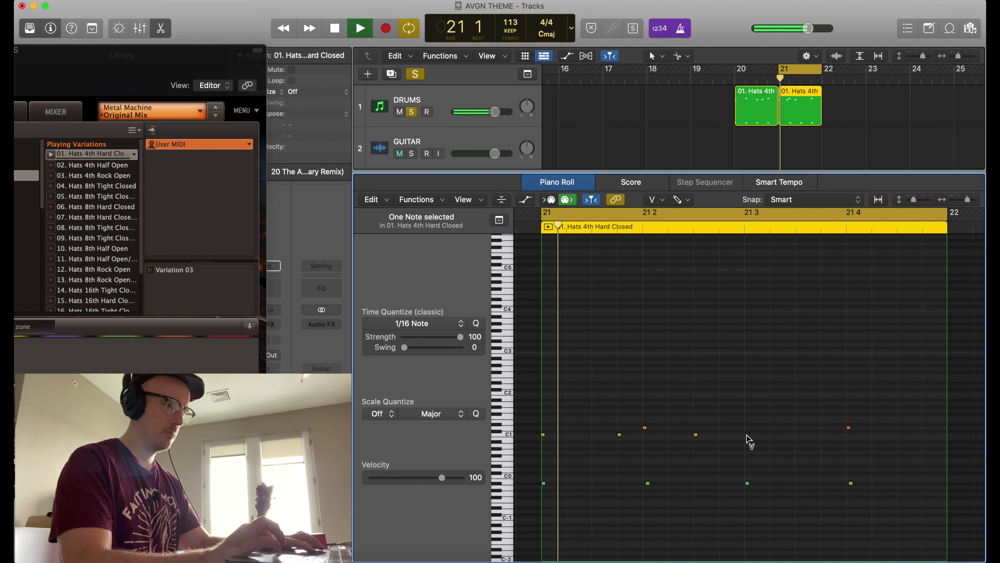
click(798, 438)
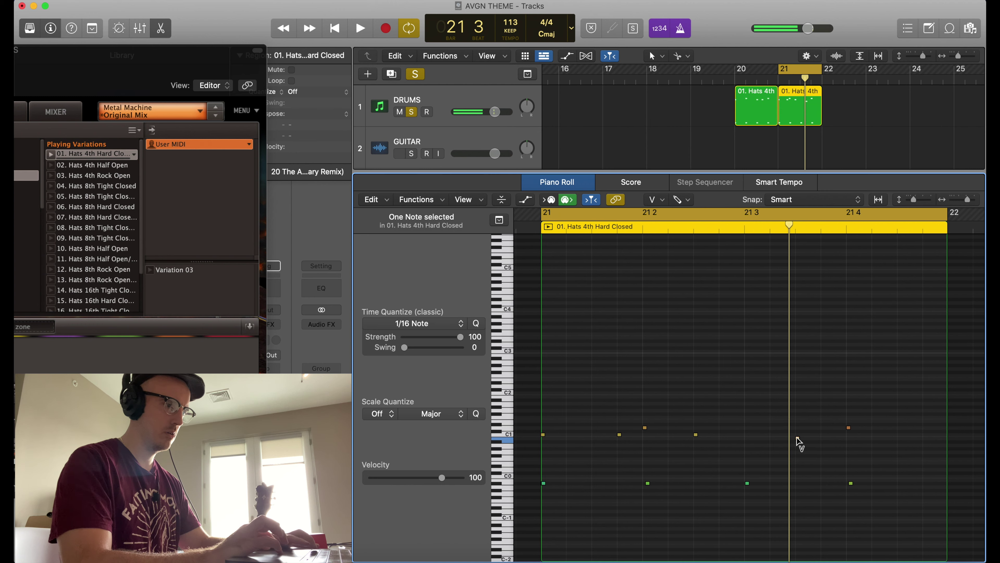
click(773, 437)
key(space)
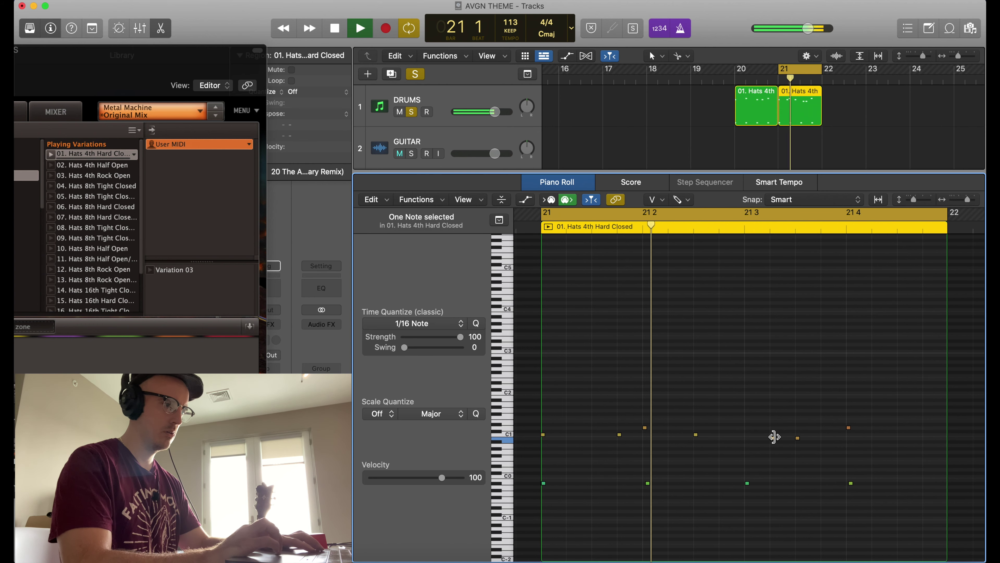
mouse_move(774, 436)
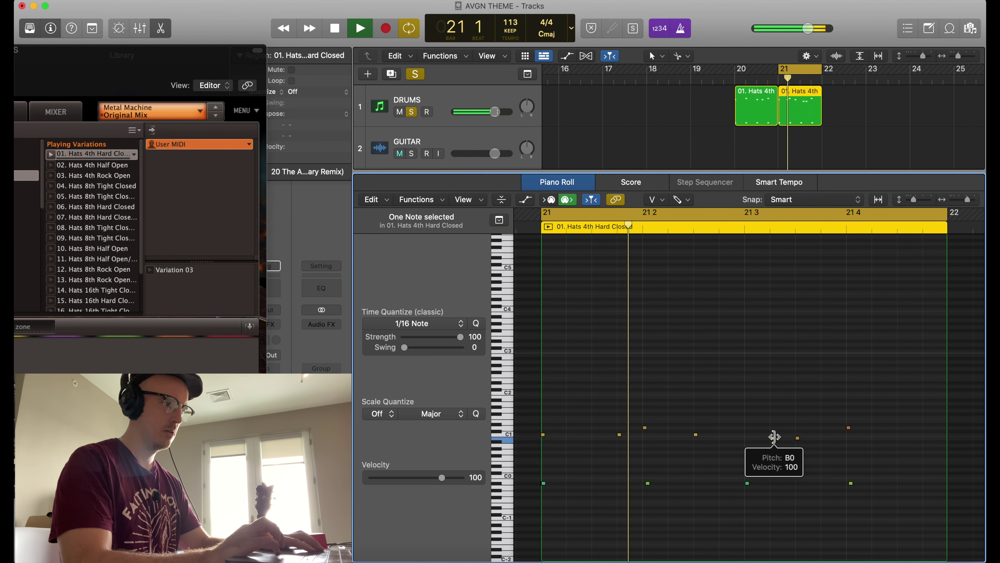
key(space)
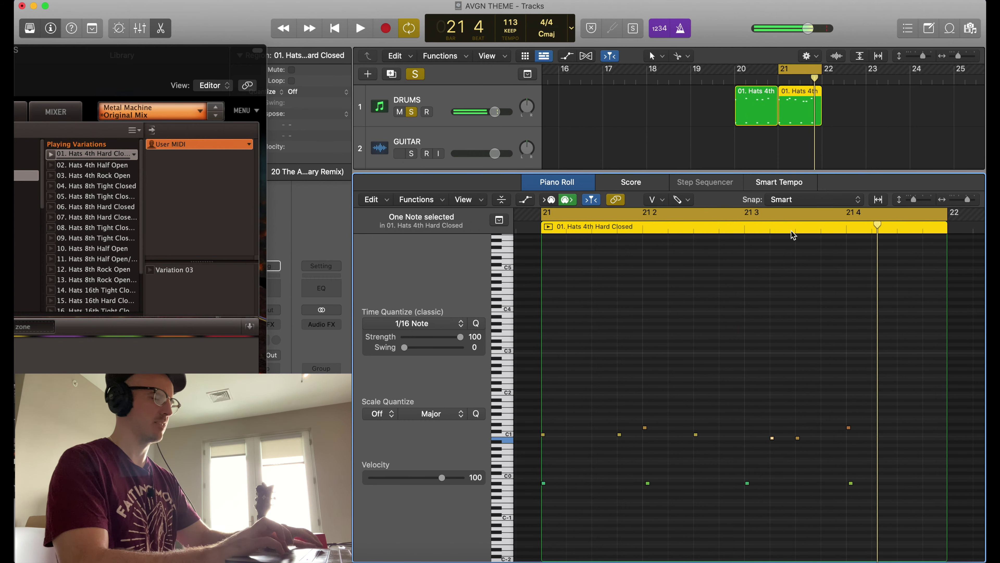
Step: Switch the Piano Roll to the Pointer tool and select both hats regions on the DRUMS track
key(t)
key(t)
click(847, 114)
key(cmd+a)
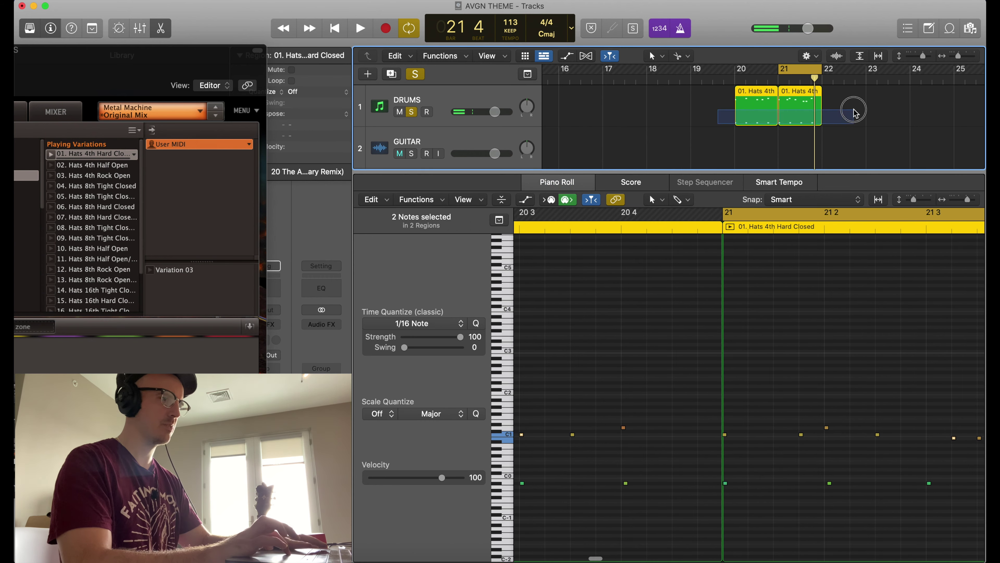
Step: Set the cycle range to the two selected hats regions at bars 20 and 21 and audition the loop
key(u)
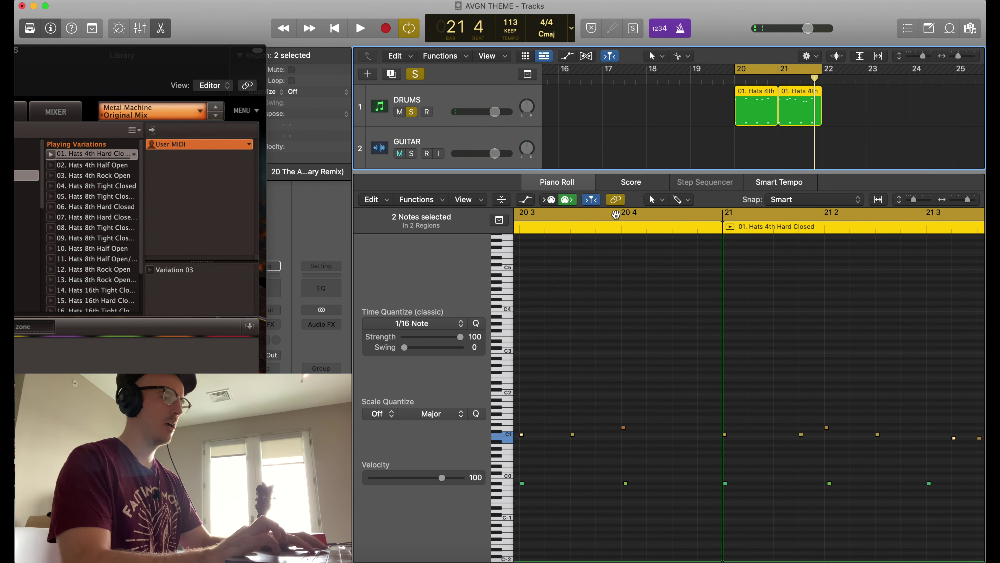
key(space)
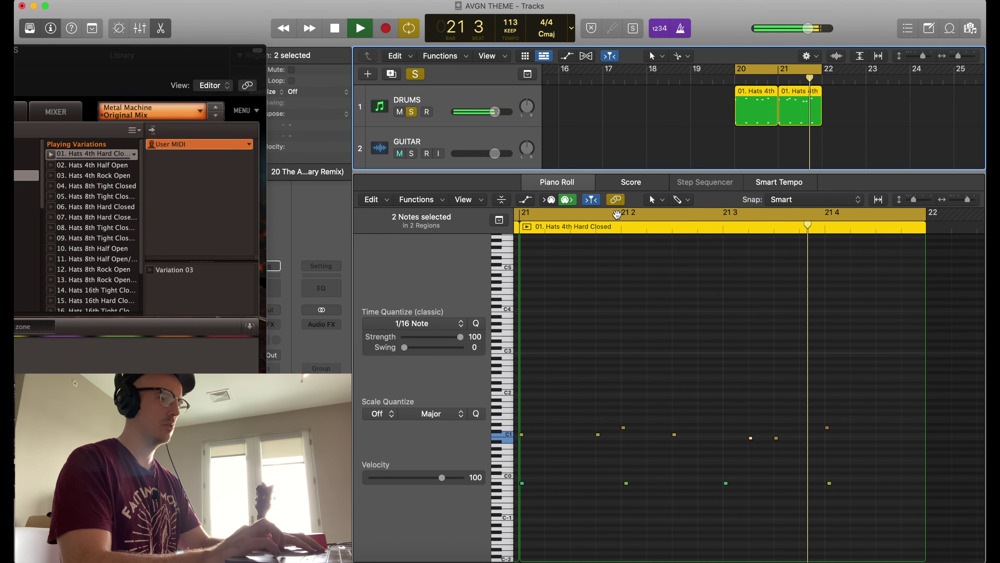
key(space)
Step: Raise the velocity of the A#-1 hat note at the start of bar 20 to 127 and return to the Pointer tool
scroll(572, 405, left, 10)
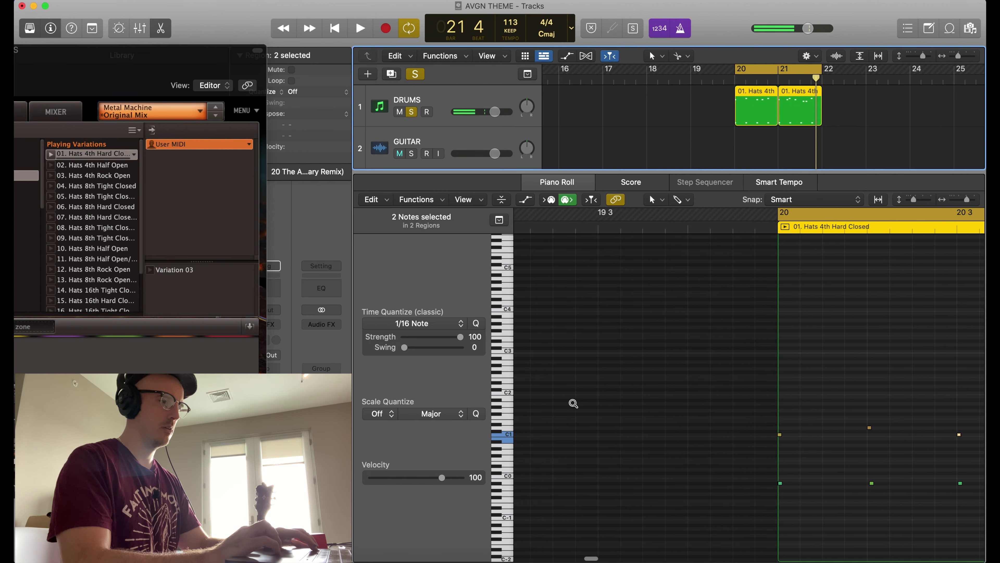
key(t)
key(v)
drag(781, 488, 753, 295)
key(t)
key(t)
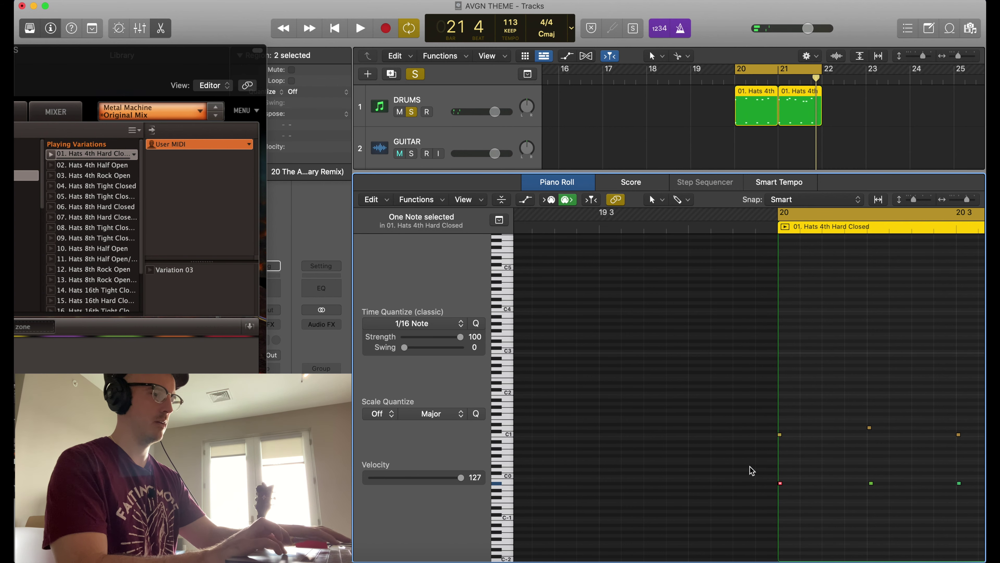
Step: Move the hat note at the start of bar 20 up to A2 and audition the loop
scroll(768, 483, up, 5)
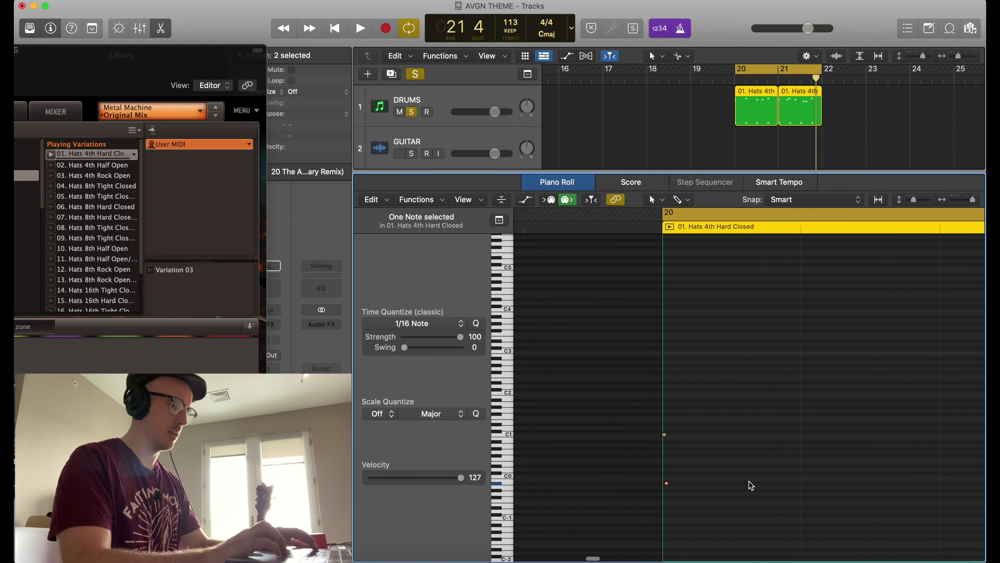
drag(781, 486, 781, 363)
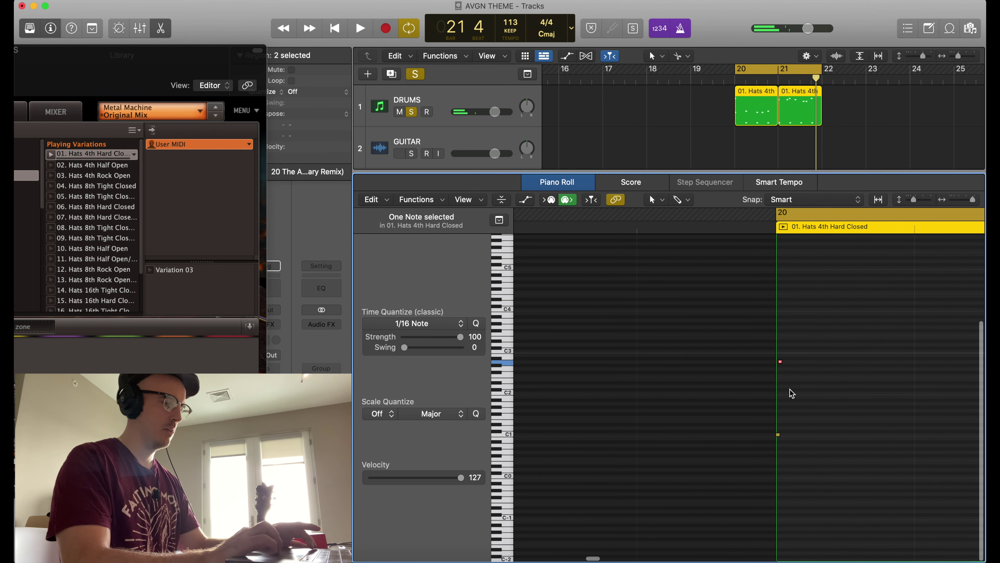
click(779, 363)
key(space)
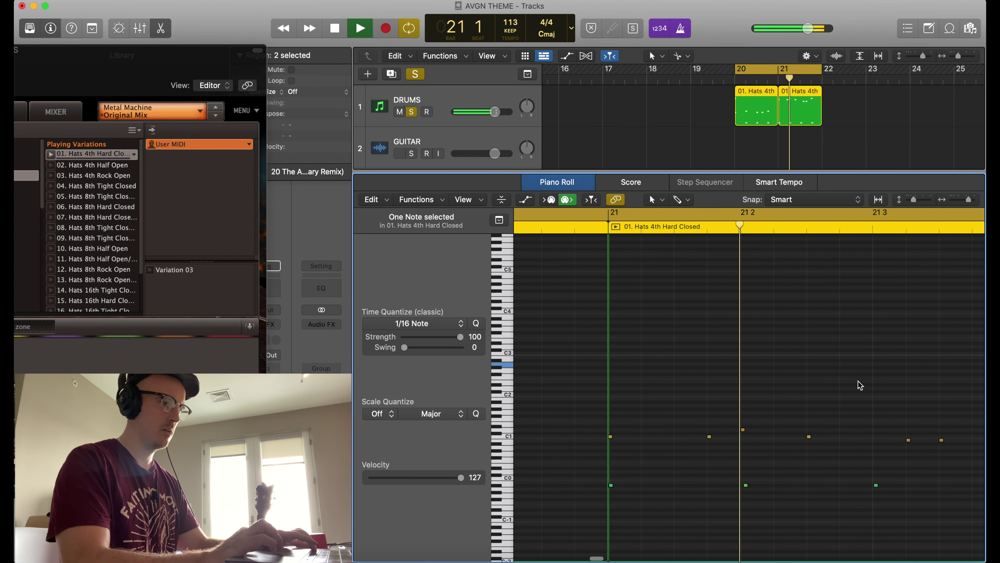
key(space)
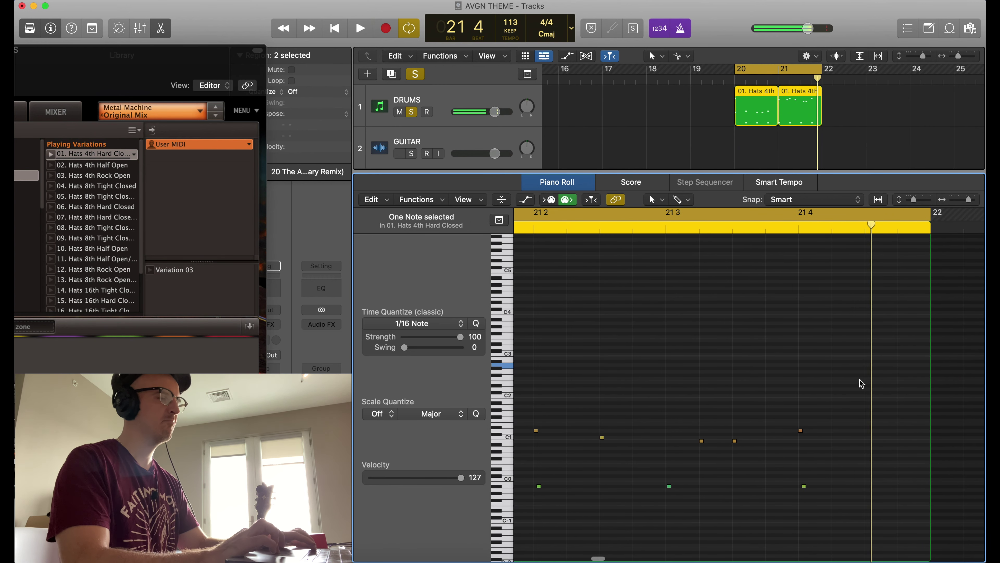
Step: Repeat the two hats regions into bars 22 and 23 on the DRUMS track and show the bar 22 region in the Piano Roll
click(765, 147)
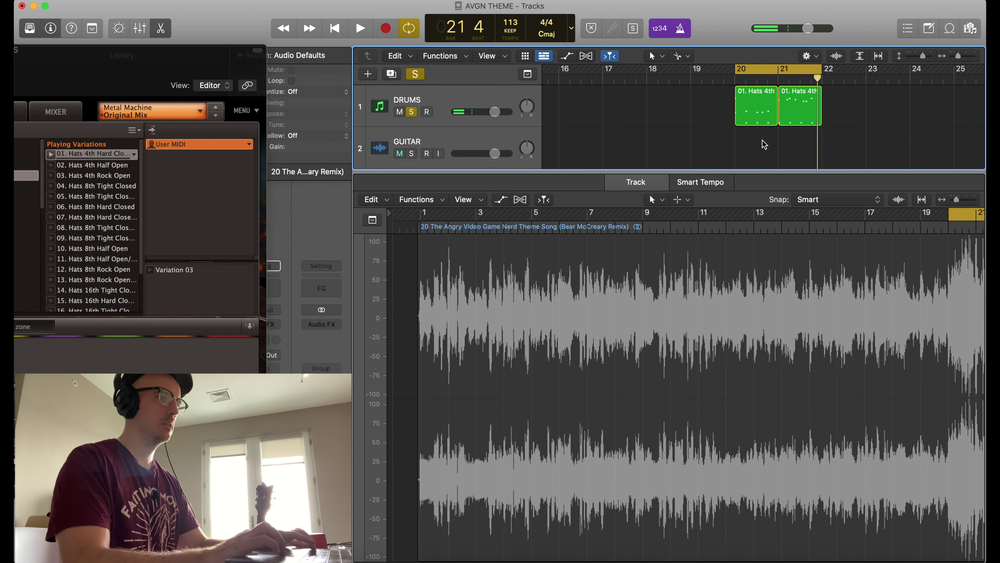
key(super+Left)
key(ctrl+m)
drag(747, 148, 805, 118)
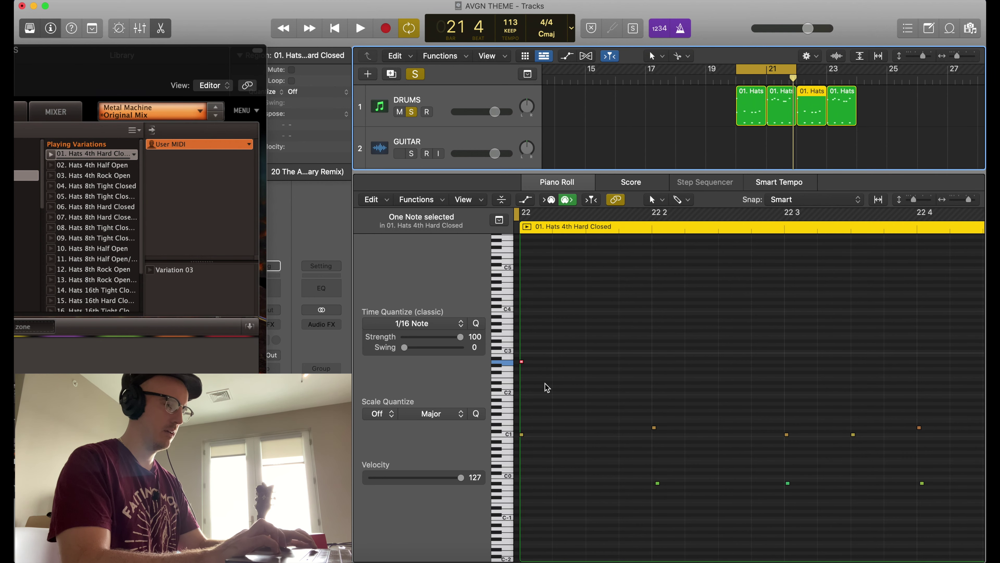
Step: Move the A2 note at the start of bar 22 down to A#-1
click(522, 362)
click(522, 363)
click(522, 365)
drag(521, 368, 523, 487)
Step: Set the velocity of the A#-1 note at the start of bar 22 to 93 and audition the loop
scroll(524, 487, up, 2)
key(t)
key(v)
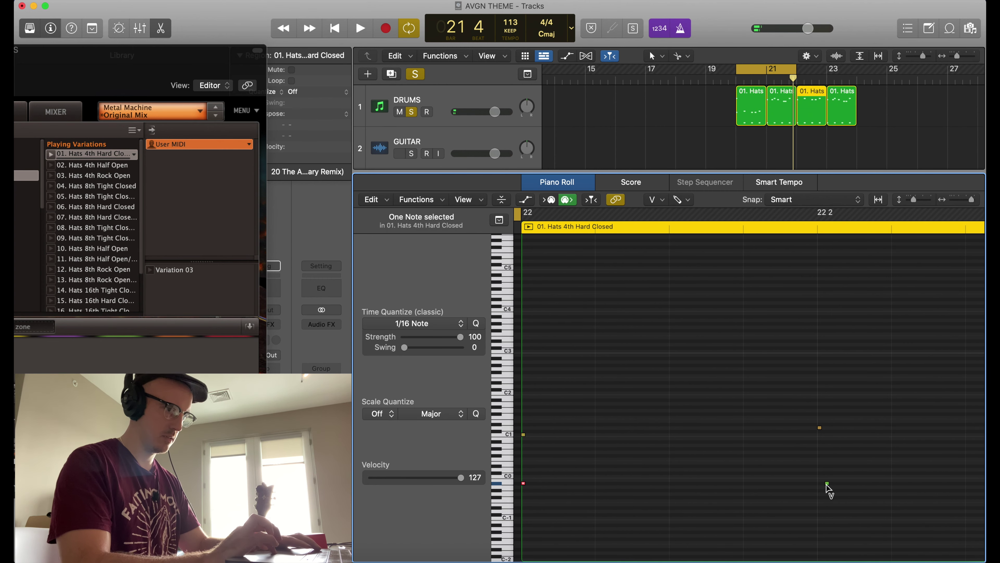
drag(827, 485, 826, 488)
drag(524, 484, 528, 536)
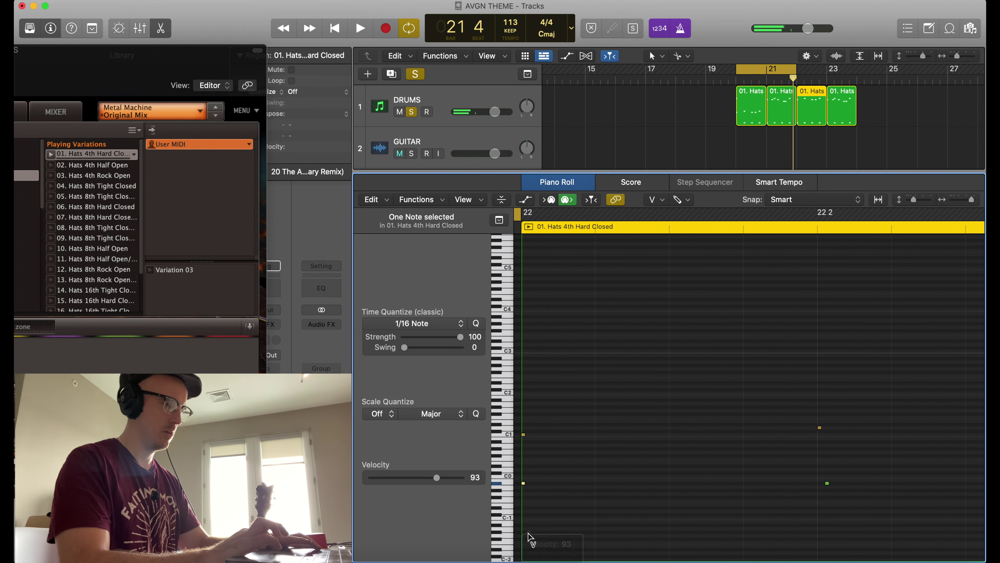
key(t)
key(t)
ctrl+alt+click(526, 487)
click(524, 484)
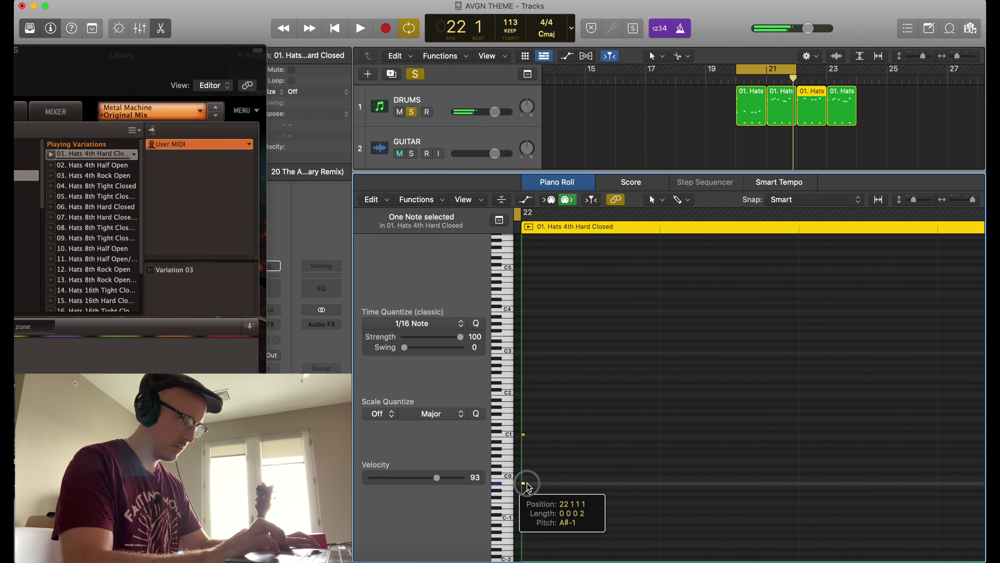
key(space)
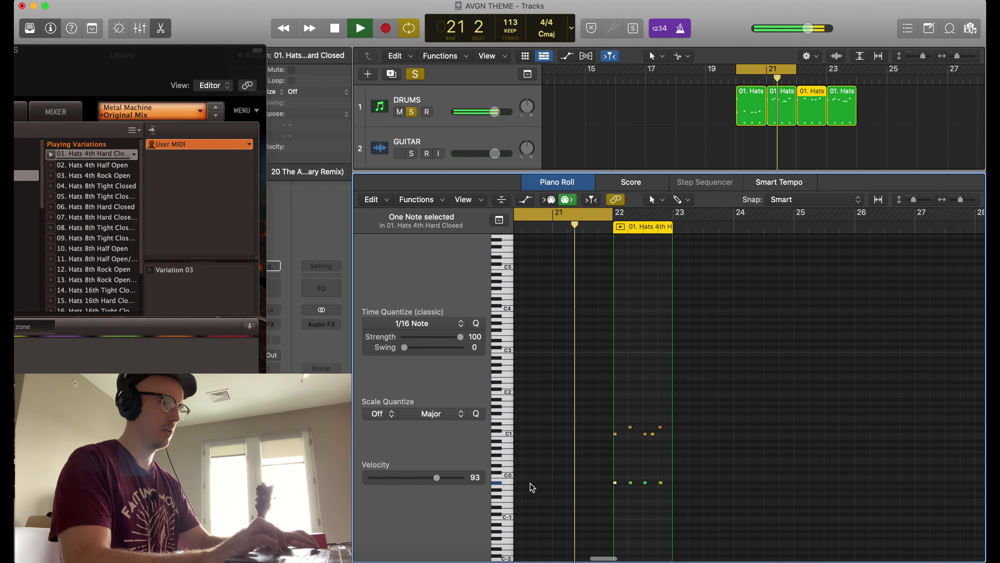
key(space)
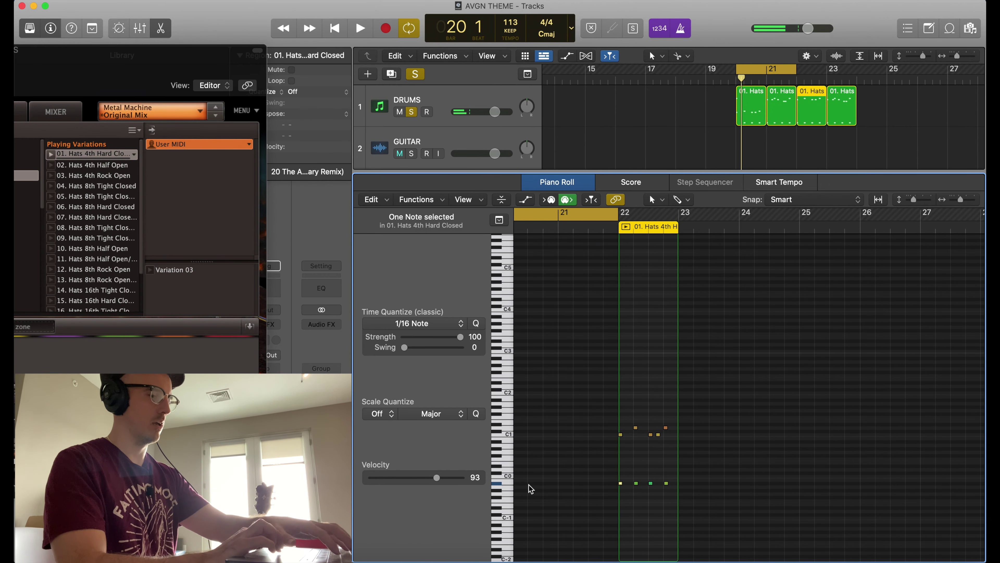
Step: Close the Piano Roll, take DRUMS out of solo and solo the reference song track instead
key(e)
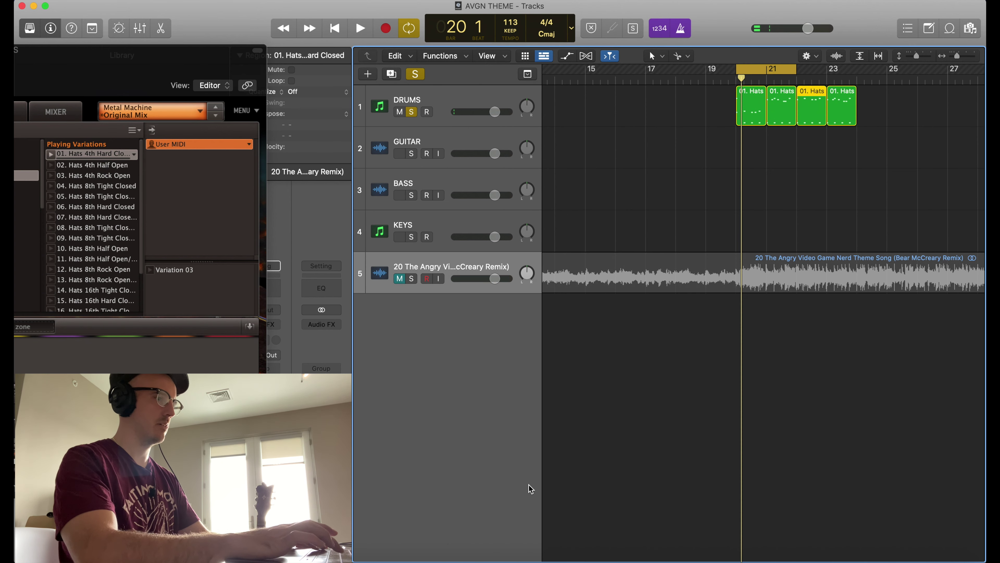
click(410, 120)
click(411, 112)
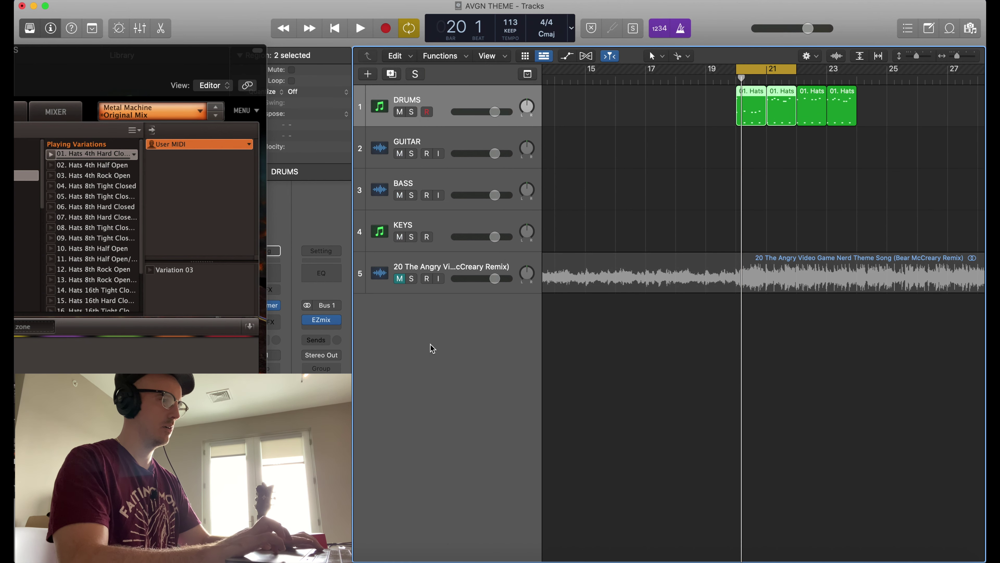
click(411, 278)
Step: Turn off the cycle while listening to the reference song up to bar 25, and leave its track unsoloed and muted
key(space)
key(c)
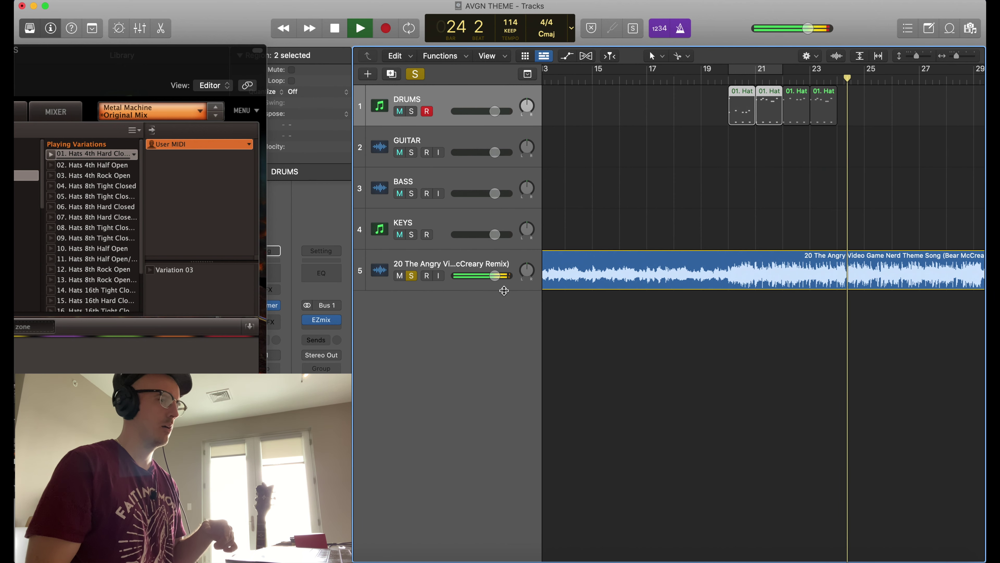
key(space)
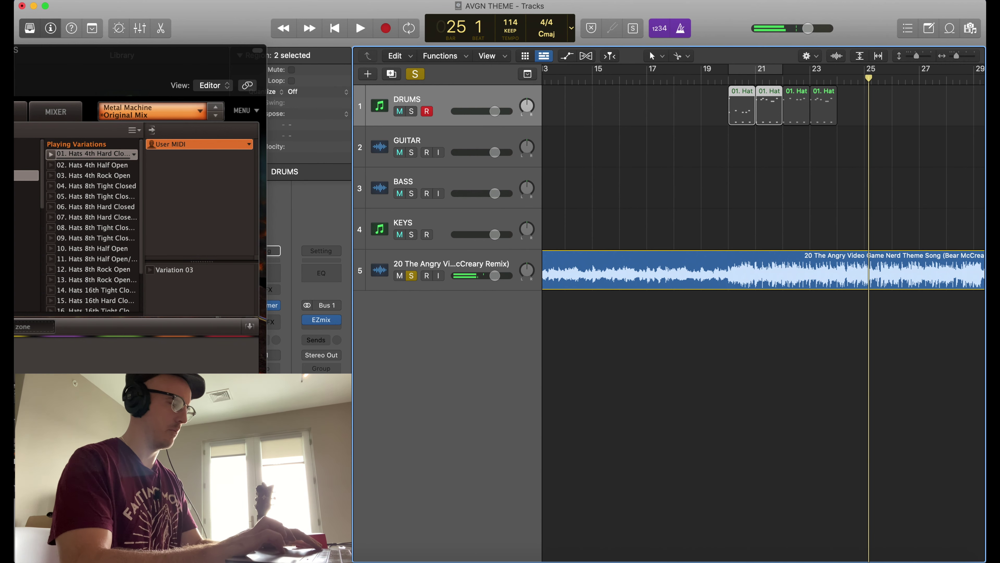
click(411, 276)
click(399, 276)
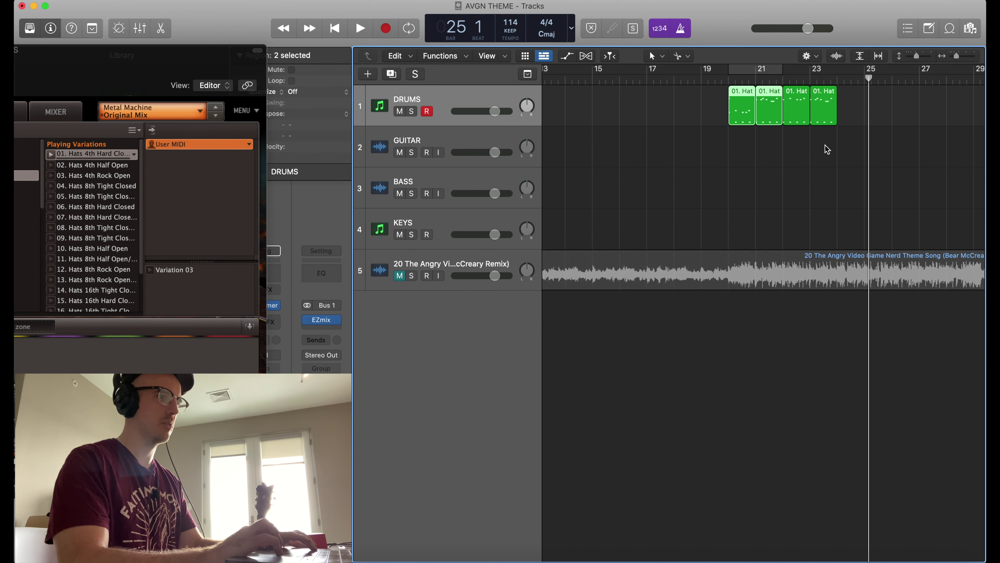
Step: Select the hats region at bar 23, play it from its start and open it in the Piano Roll
key(super+Right)
click(876, 118)
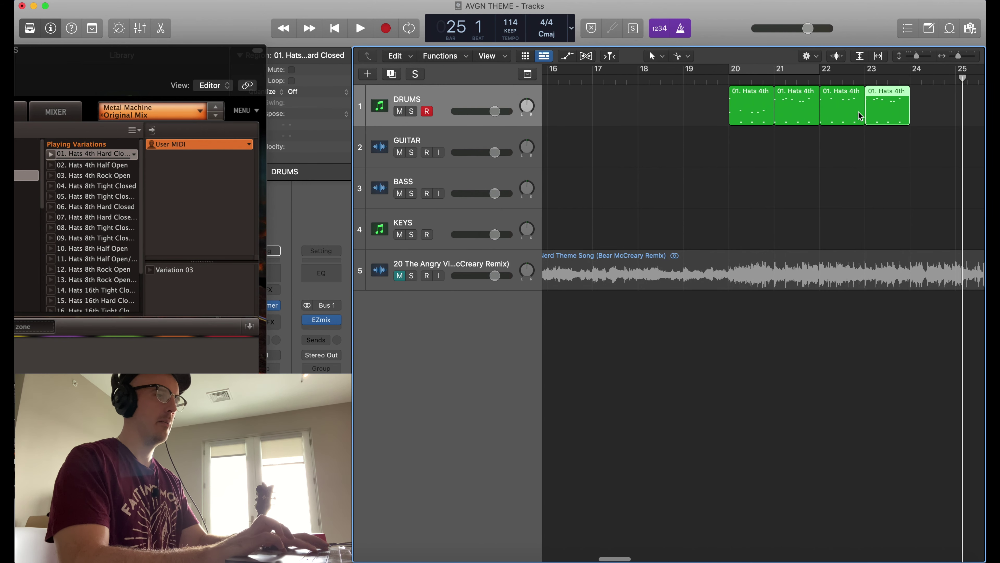
key(shift+Return)
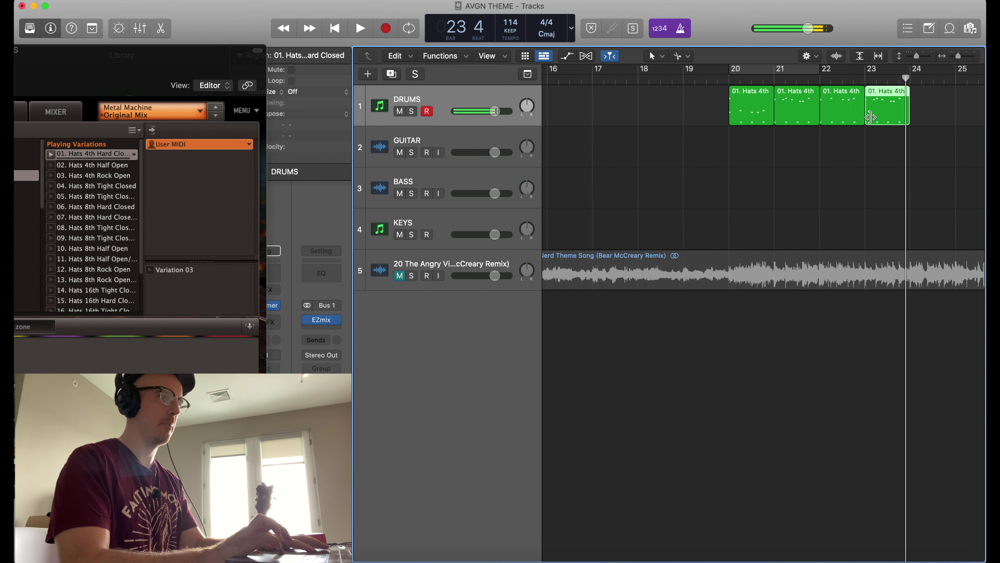
key(super+Right)
key(super+Right)
key(super+Right)
key(e)
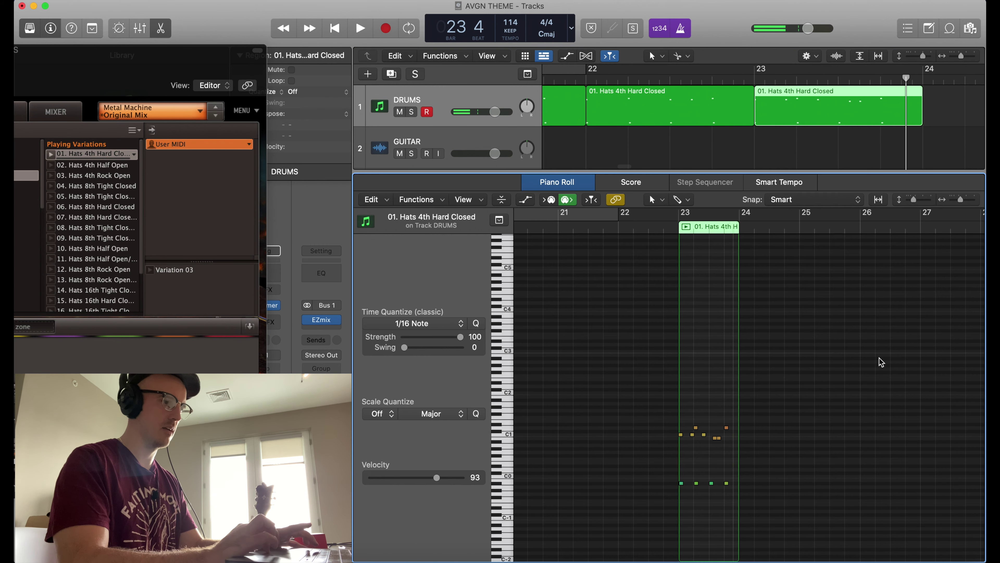
Step: Audition bar 23 and add a D1 note on the third sixteenth of beat 4
key(super+Right)
key(super+Right)
key(super+Right)
key(shift+Return)
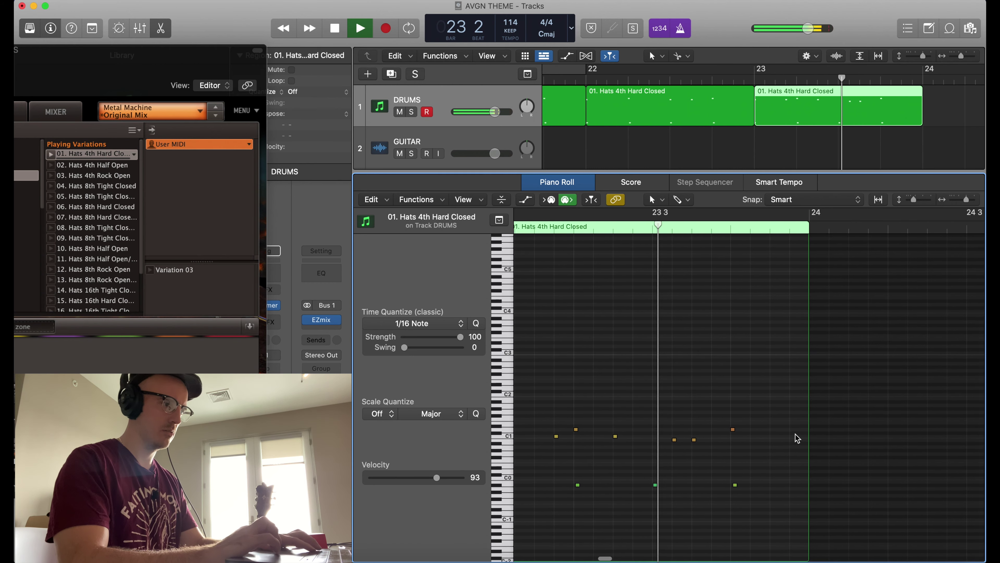
key(space)
key(super+Right)
key(super+Right)
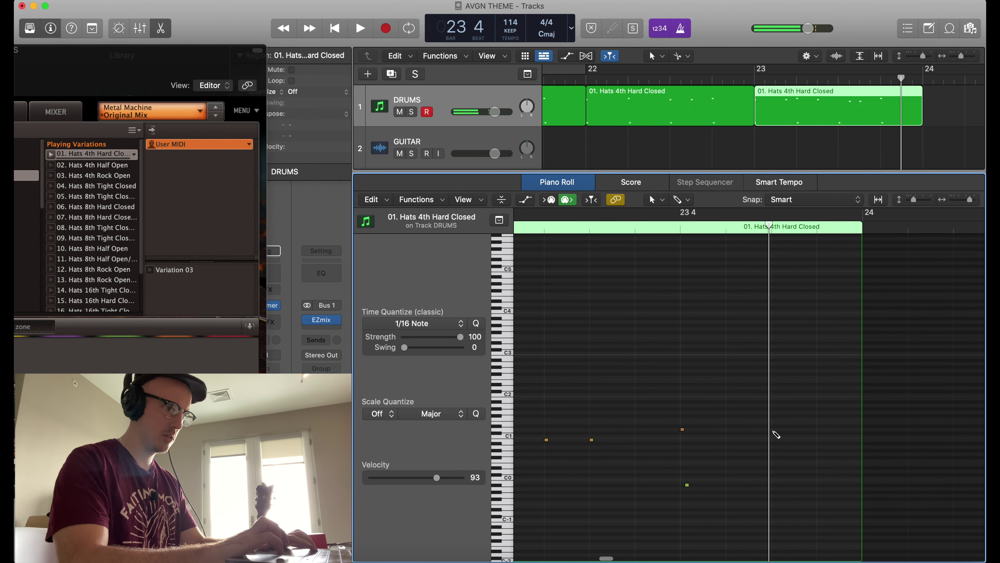
click(774, 429)
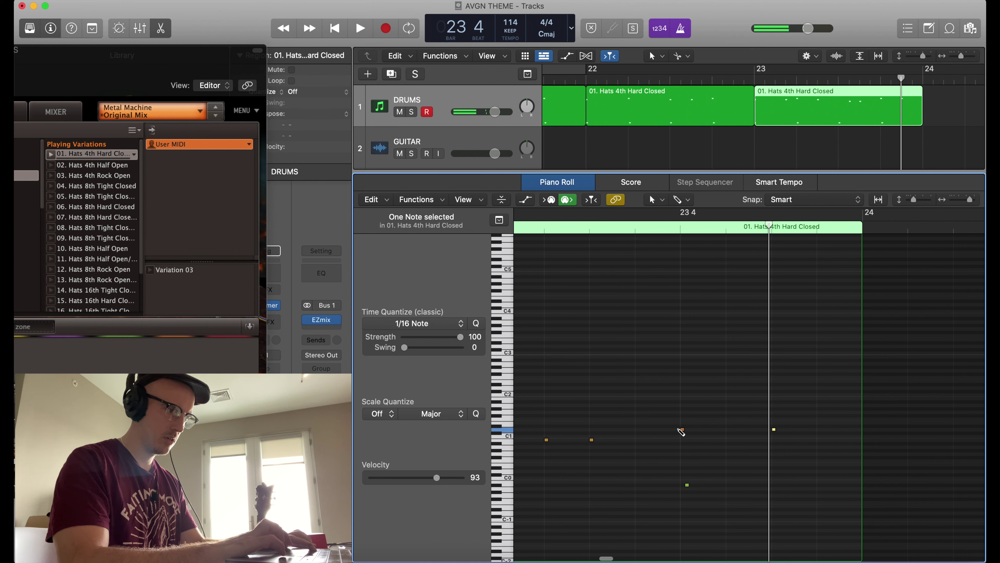
Step: Set the new D1 note's velocity to 127 and copy it to the last sixteenth of bar 23
key(t)
key(v)
drag(774, 430, 776, 304)
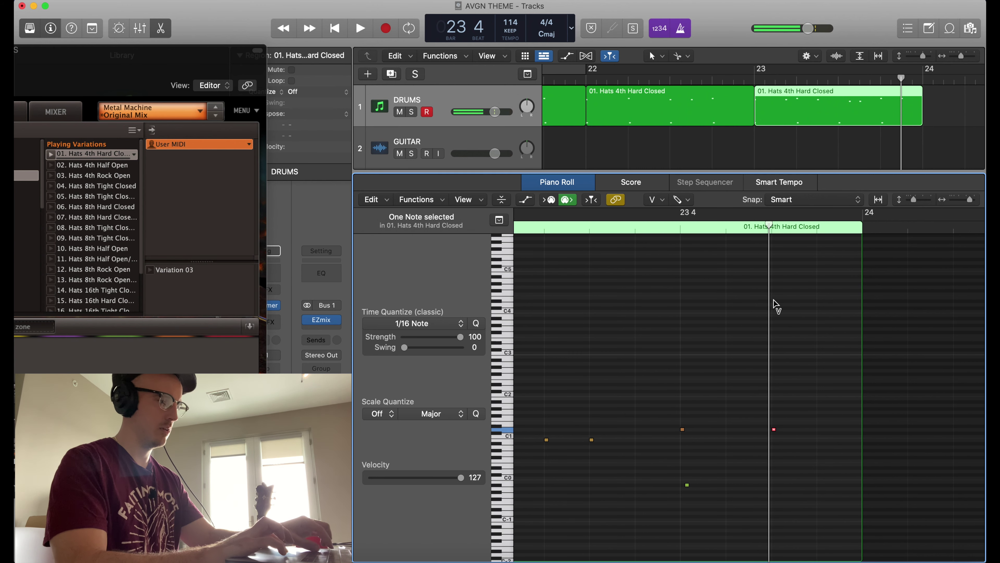
key(t)
key(v)
key(t)
key(t)
click(774, 430)
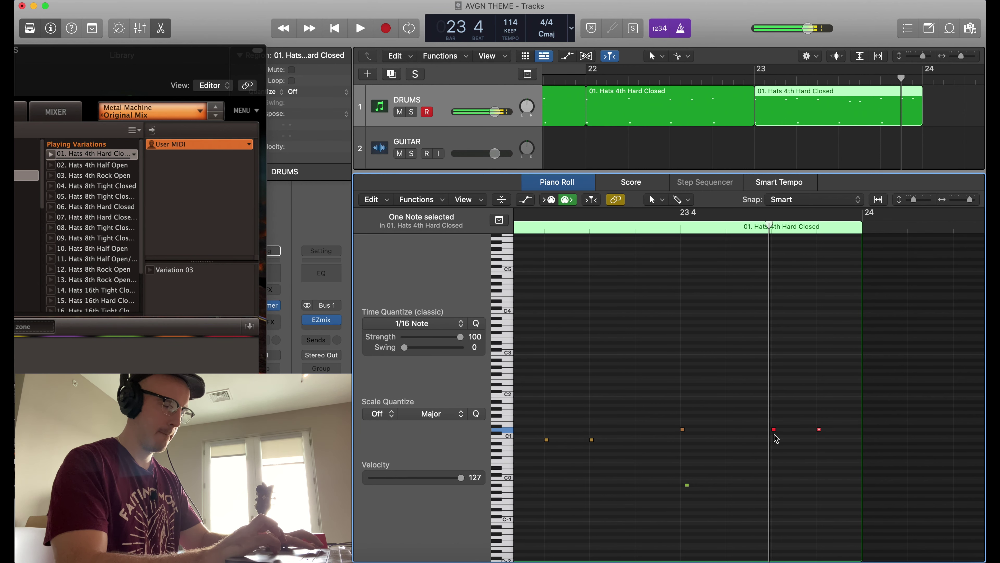
Step: Audition bar 23, lower the velocity of its last D1 note and play the bar again
key(space)
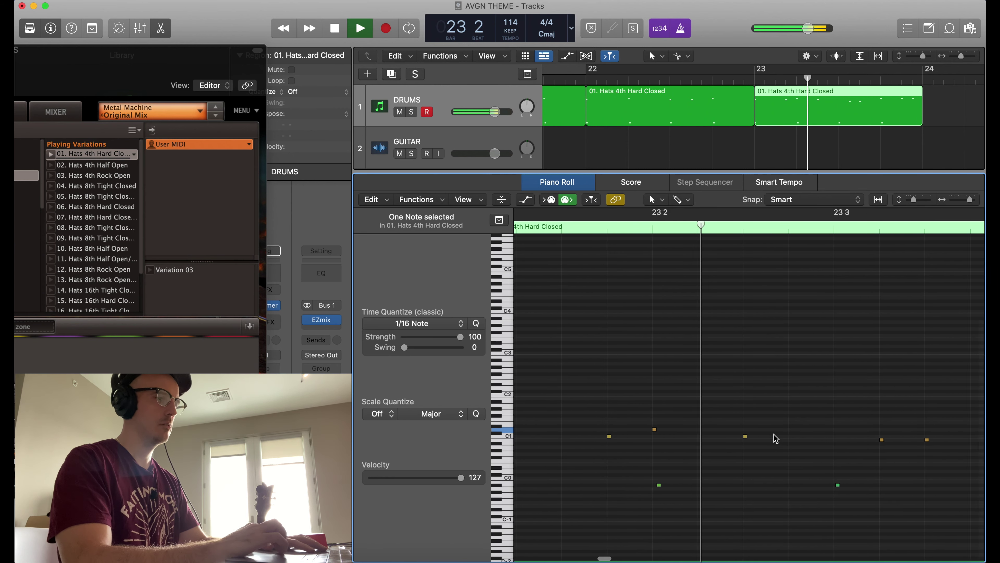
scroll(775, 439, up, 1)
key(space)
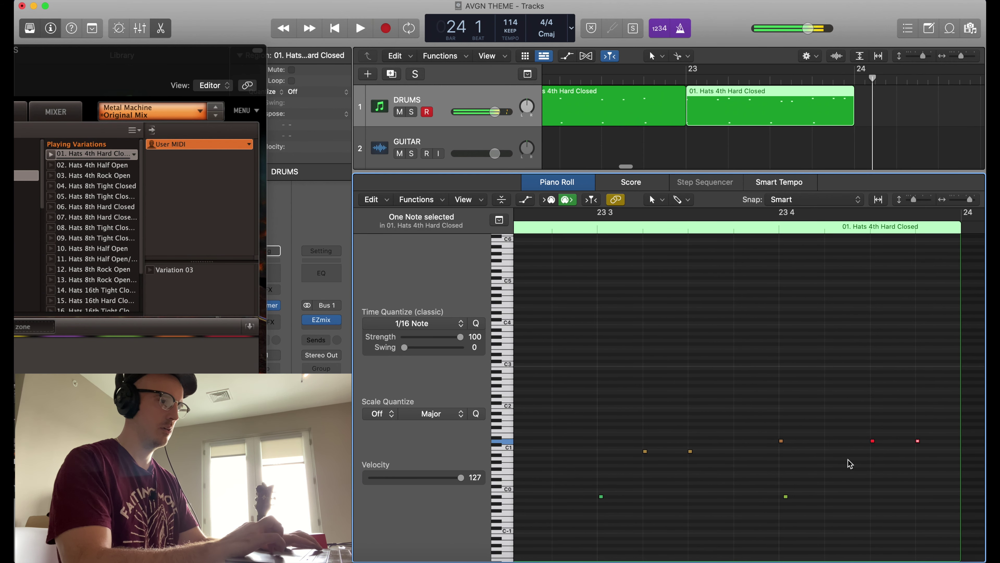
key(t)
key(v)
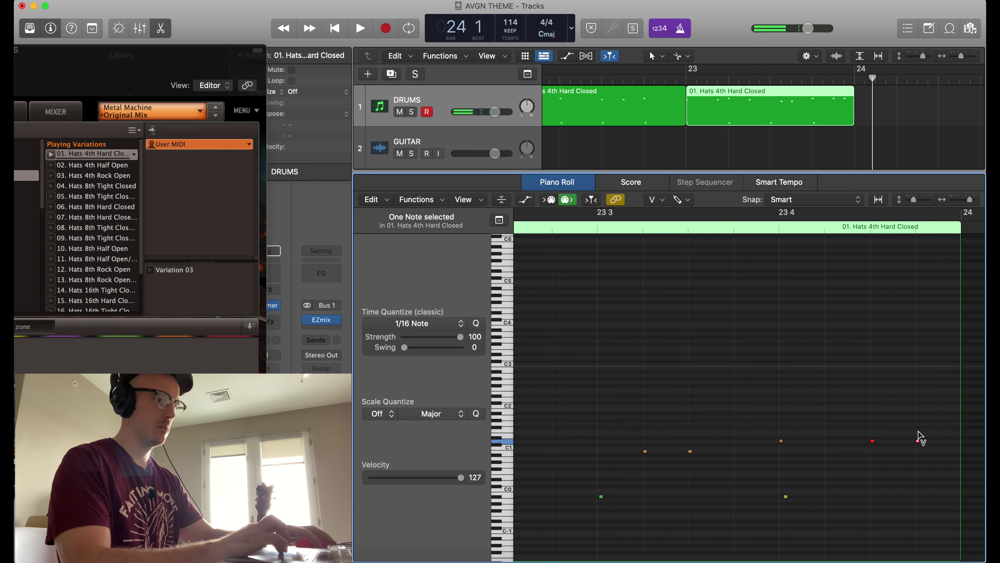
drag(918, 442, 919, 486)
key(space)
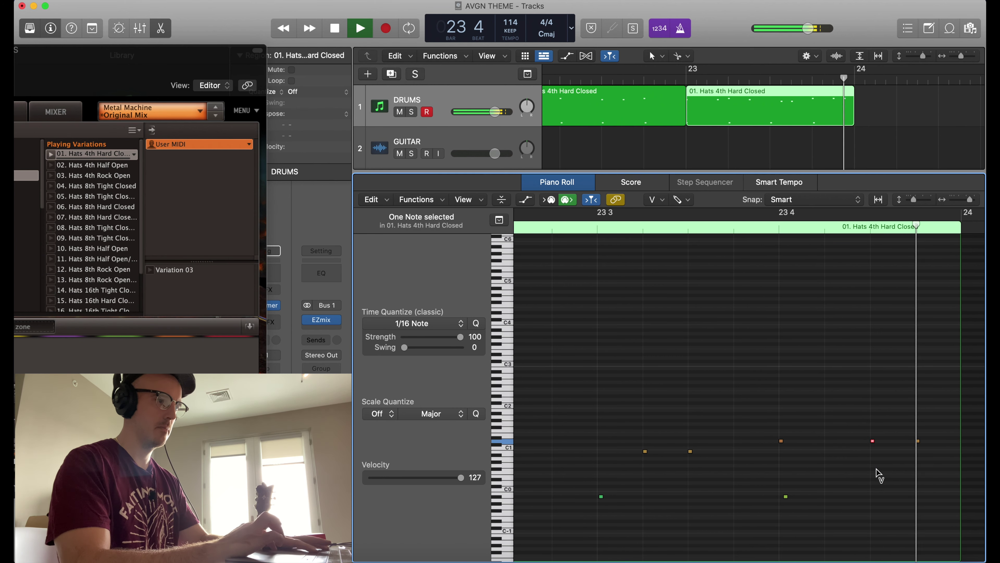
Step: Close the Piano Roll and select all four hats regions across bars 20 to 23 on the DRUMS track
scroll(864, 463, down, 3)
scroll(864, 464, down, 3)
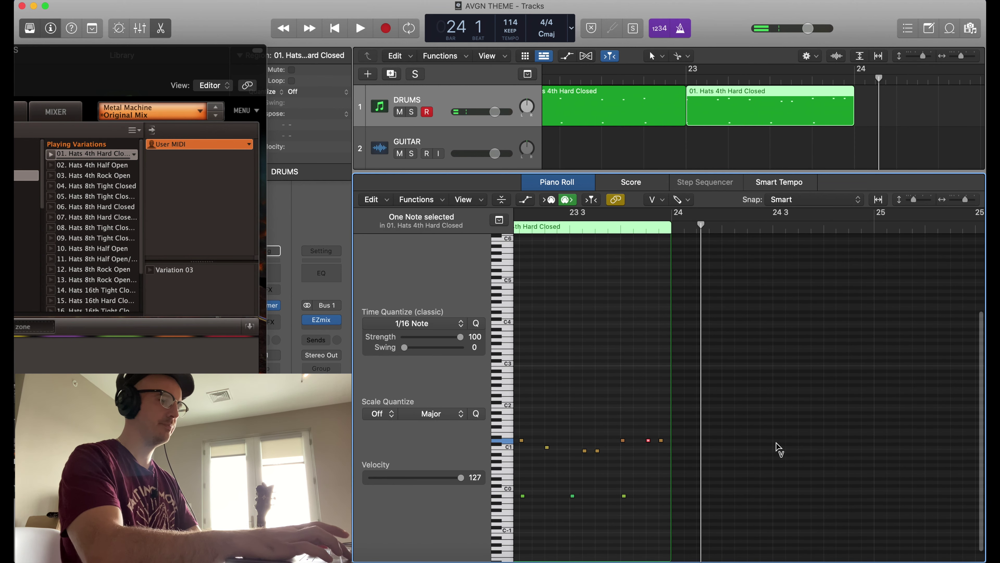
key(e)
scroll(683, 233, down, 5)
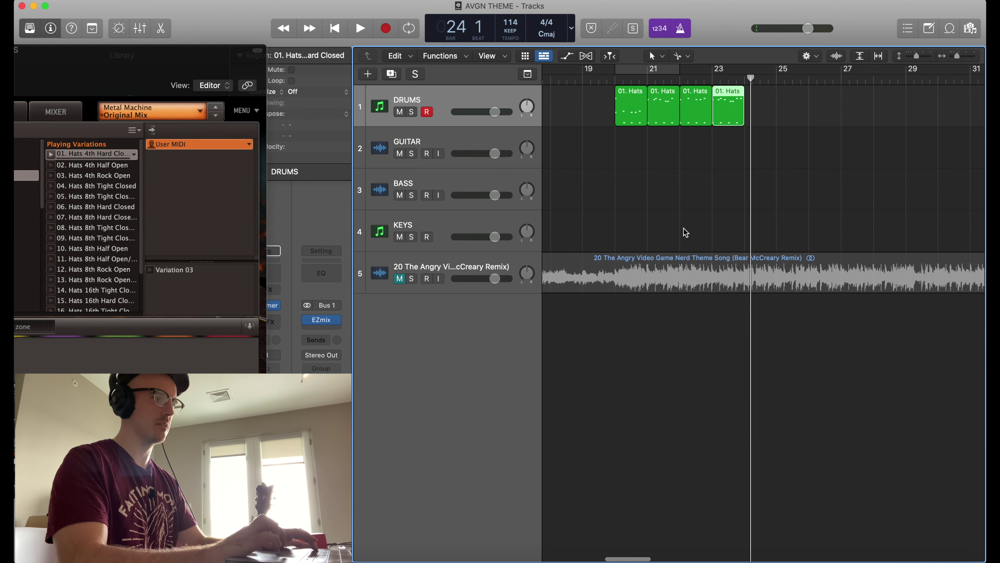
drag(610, 146, 762, 131)
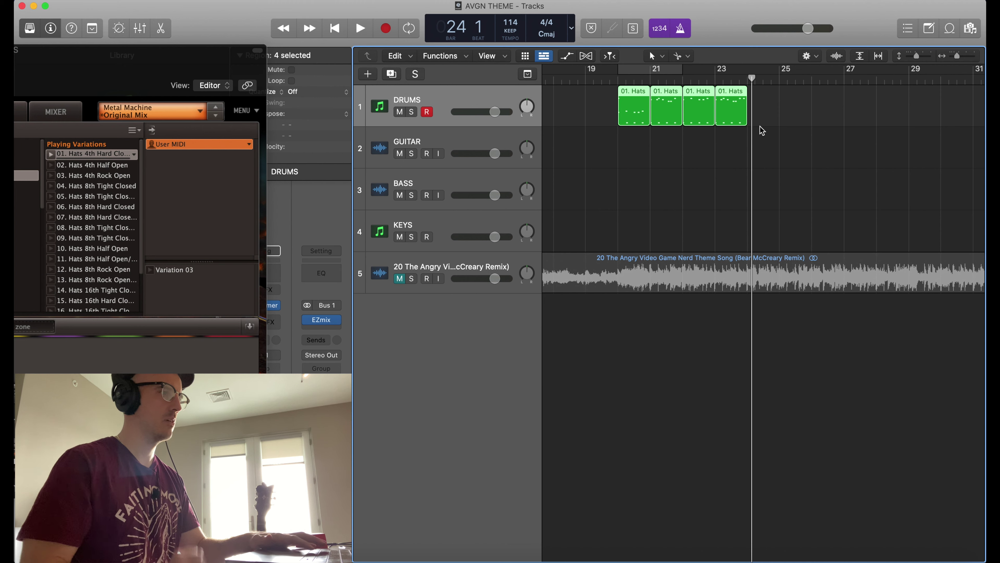
Step: Audition the four selected hats regions across bars 20 to 23 on the DRUMS track
key(shift+space)
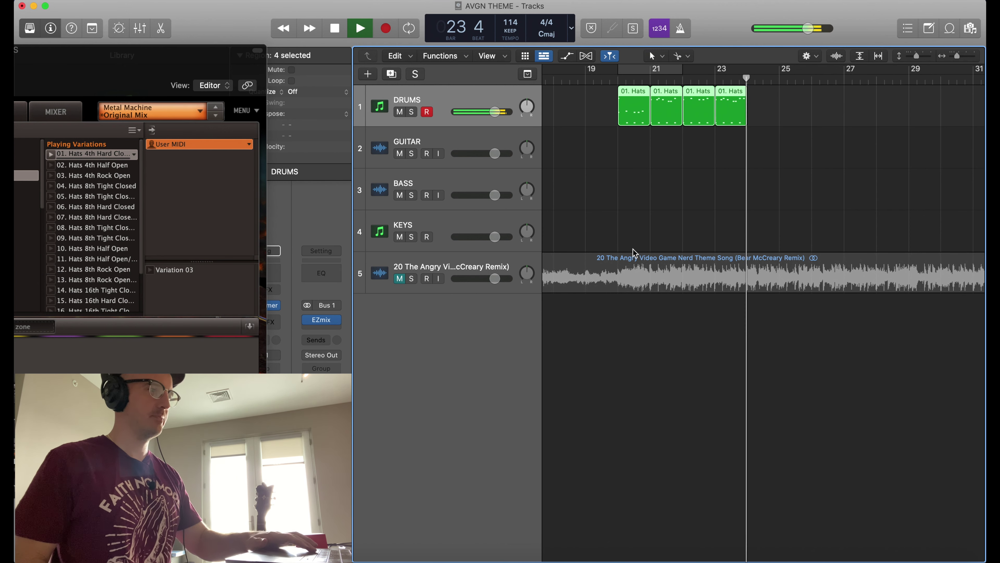
key(space)
click(624, 131)
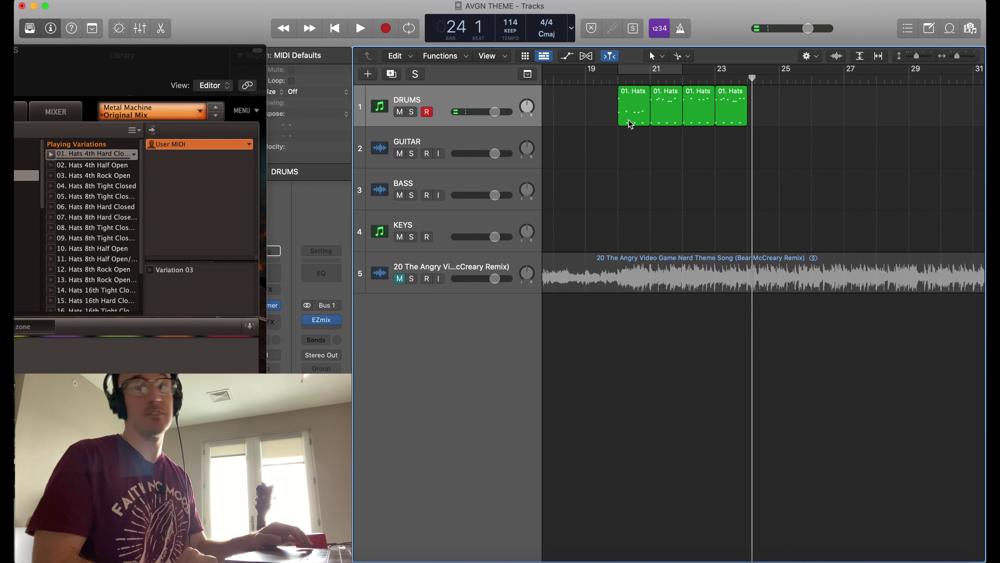
Step: Open the four hats regions in the Piano Roll and play bars 20 to 23 while following the notes
double_click(630, 123)
key(shift+Return)
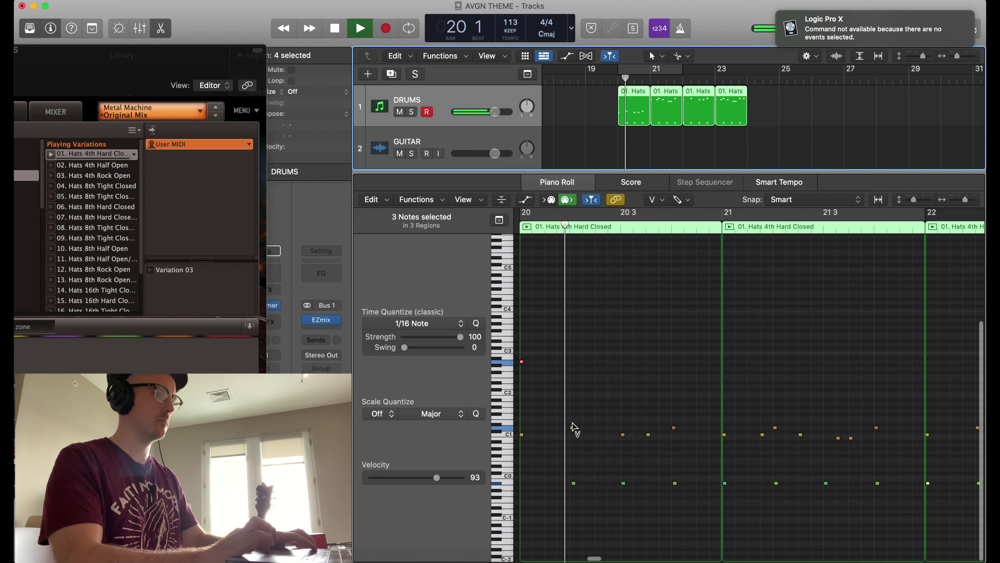
scroll(650, 51, right, 3)
scroll(445, 461, down, 2)
key(super+Left)
key(super+Left)
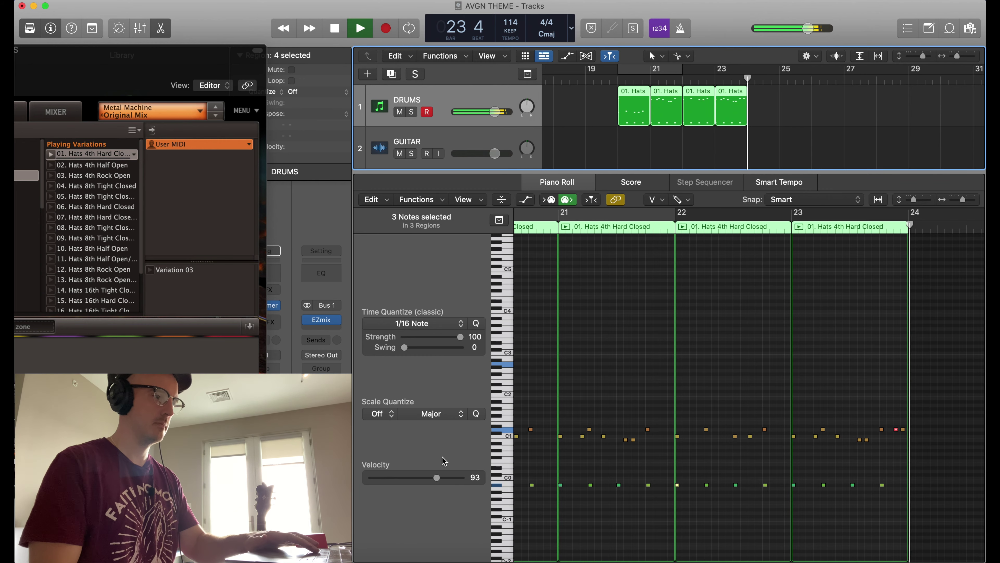
key(space)
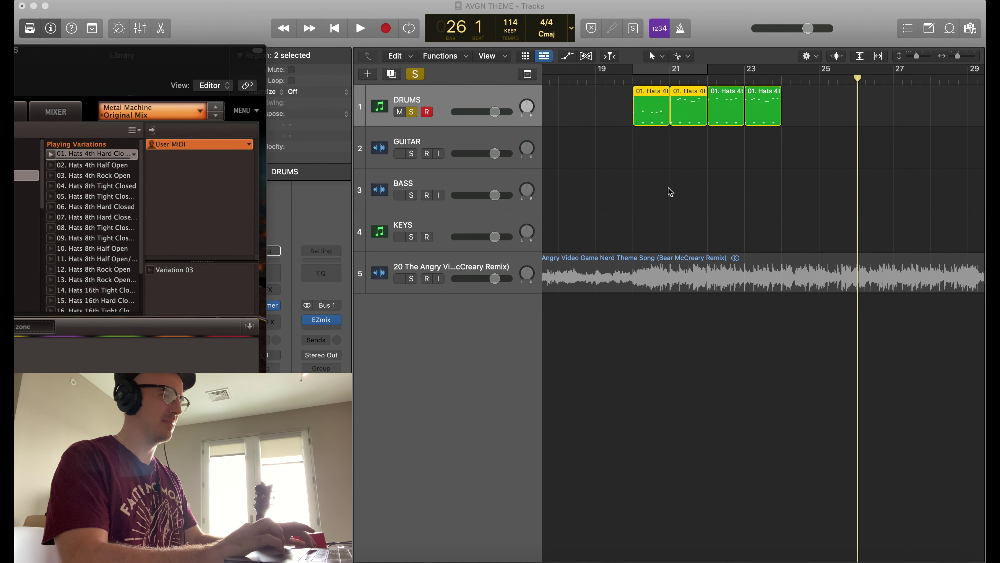
Step: Select the four hats regions across bars 20 to 23 and audition them from bar 20 with the DRUMS track soloed
scroll(624, 192, right, 2)
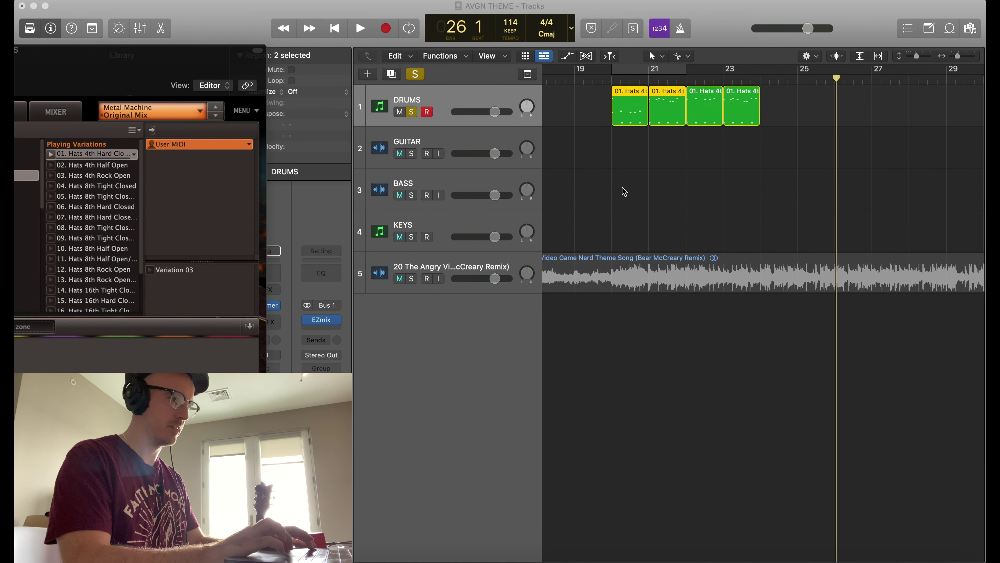
scroll(625, 192, down, 2)
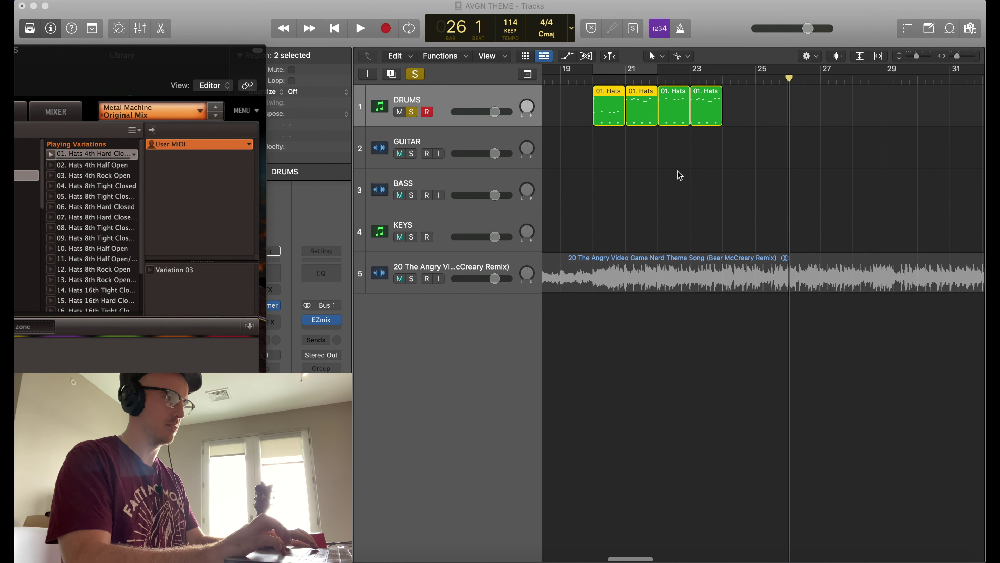
drag(612, 157, 733, 101)
click(657, 152)
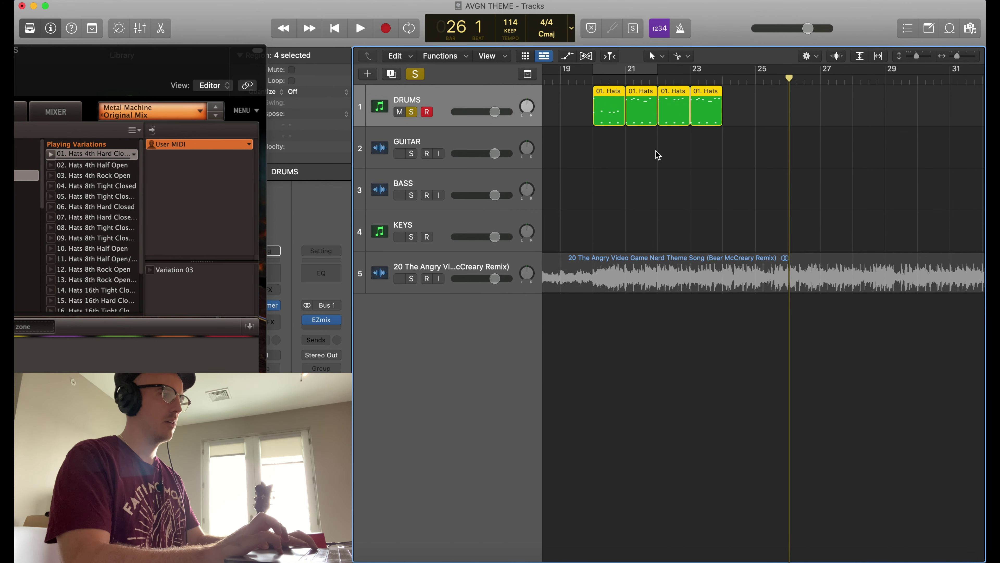
click(675, 114)
key(space)
click(603, 119)
key(space)
Step: Copy the four-bar hats group on the DRUMS track to bars 24 to 27 and again to bars 28 to 31
drag(602, 147, 743, 106)
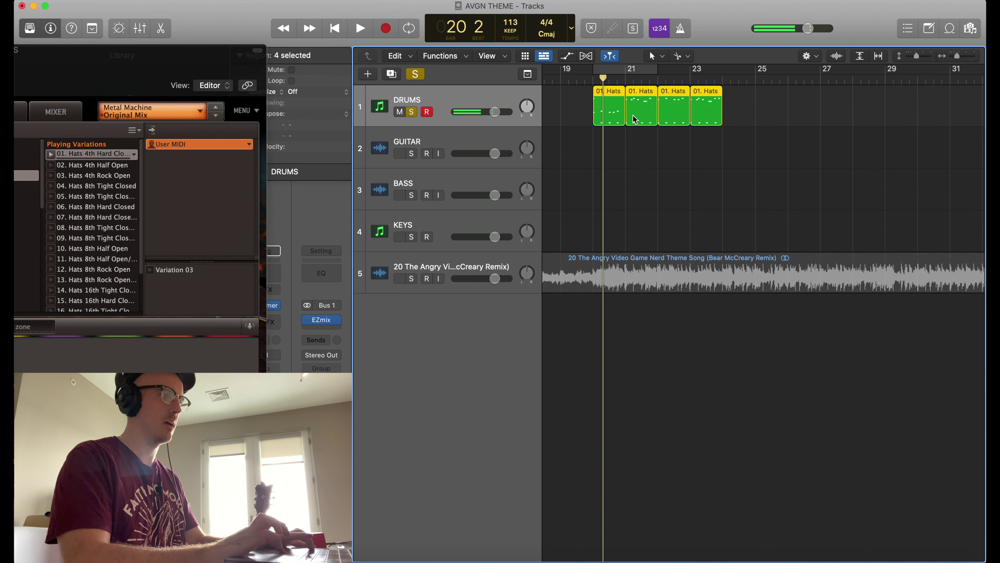
drag(616, 118, 748, 121)
drag(655, 160, 746, 118)
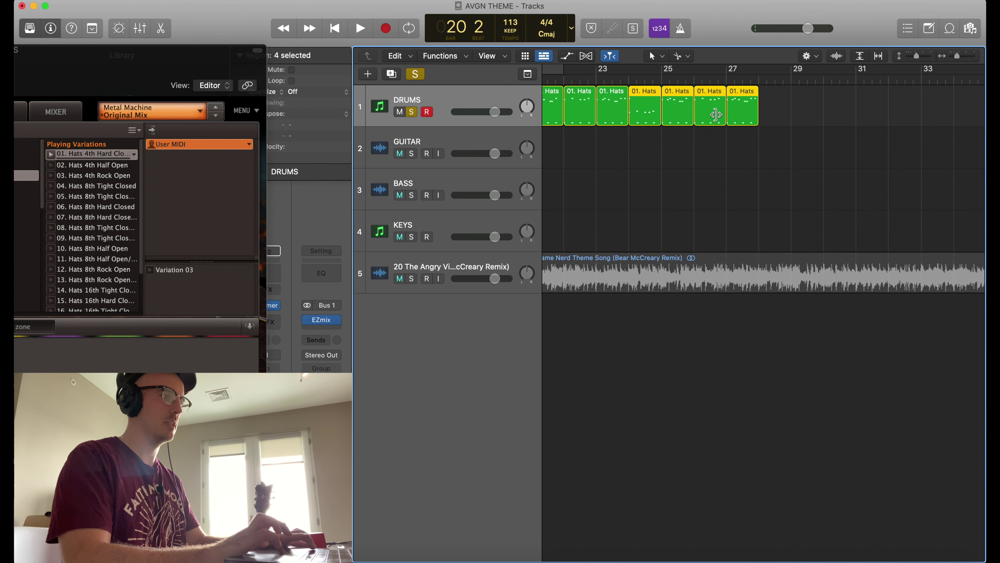
drag(648, 119, 791, 113)
key(super+Left)
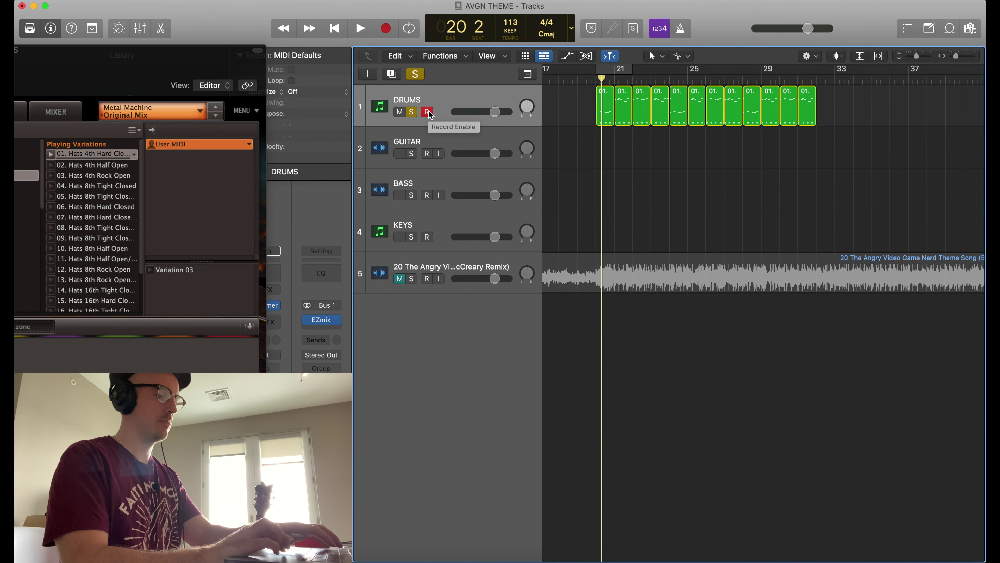
Step: Show the global tracks and delete the song's tempo changes, including the 90 BPM point at bar 1
key(g)
scroll(522, 168, left, 5)
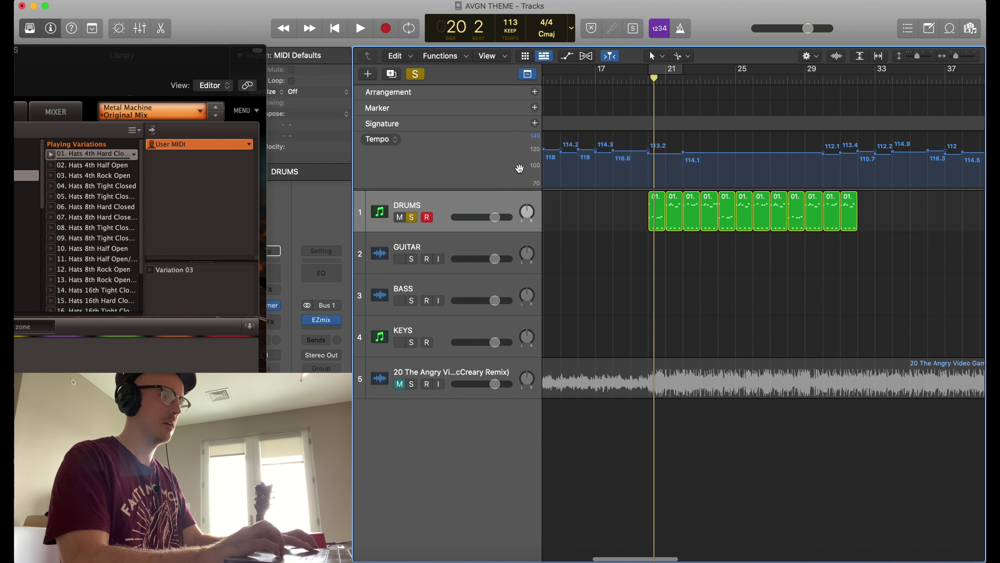
key(super+Left)
key(super+Left)
key(super+Left)
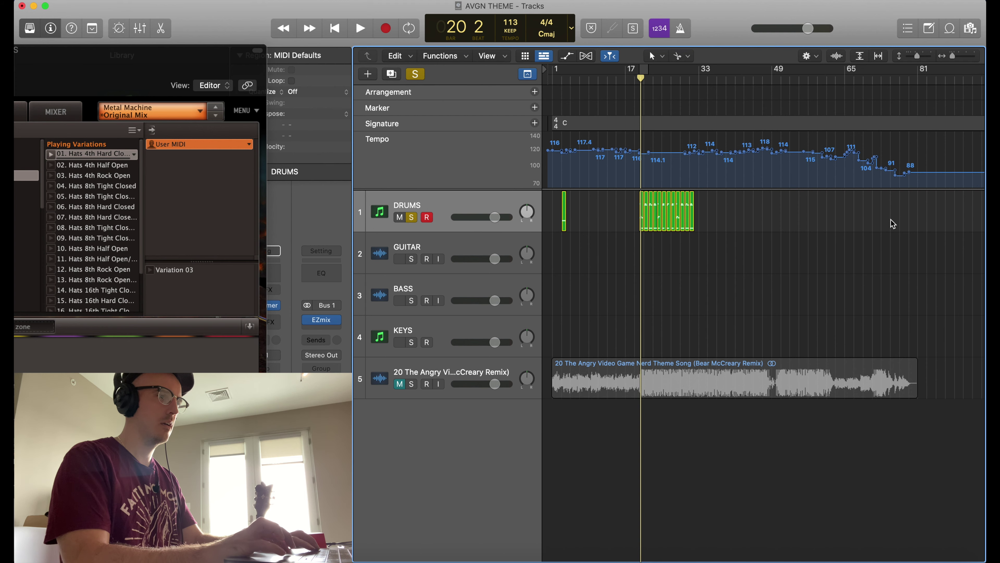
mouse_move(911, 175)
mouse_down()
mouse_move(575, 152)
mouse_move(424, 162)
mouse_move(520, 182)
mouse_up()
scroll(670, 233, up, 10)
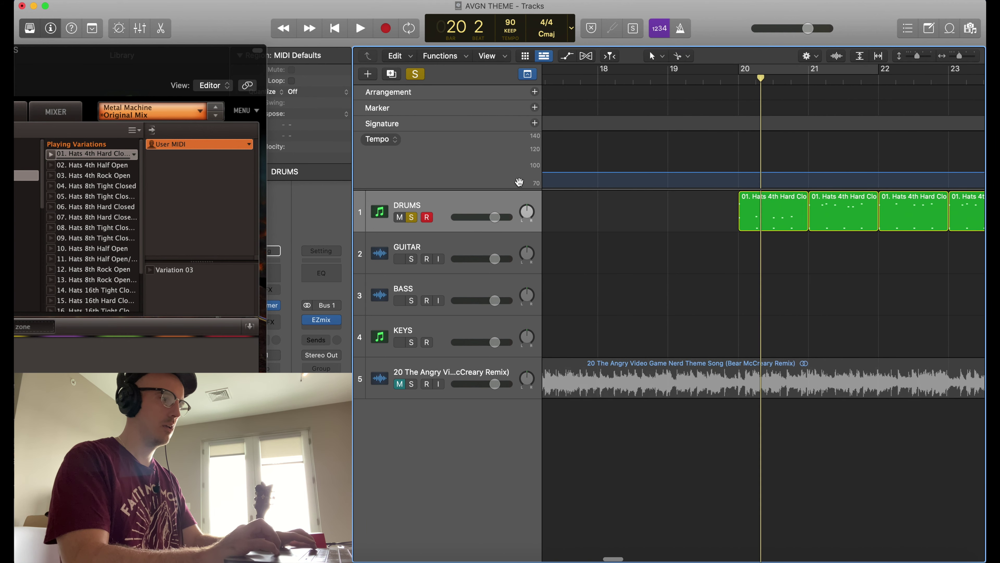
scroll(670, 232, left, 10)
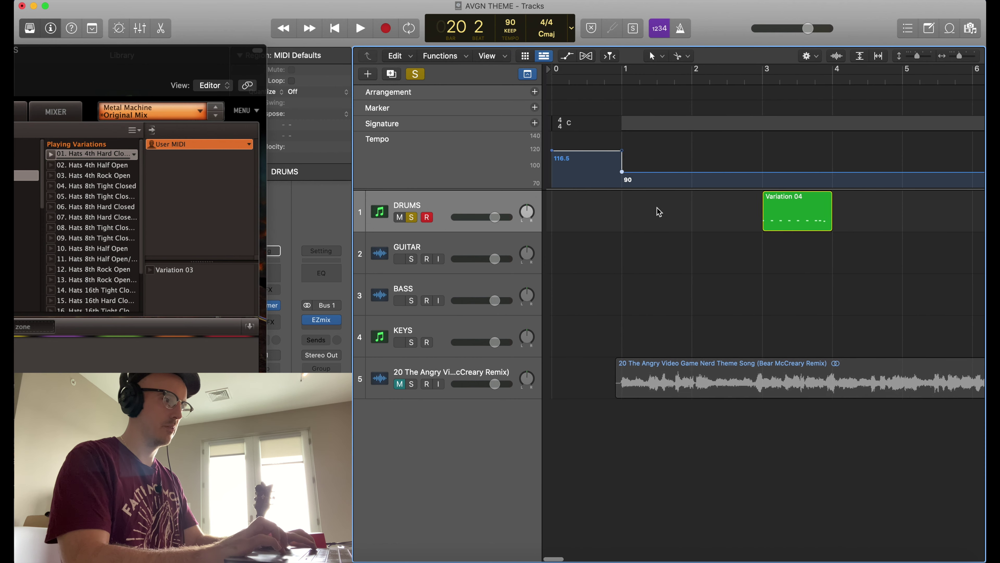
double_click(619, 173)
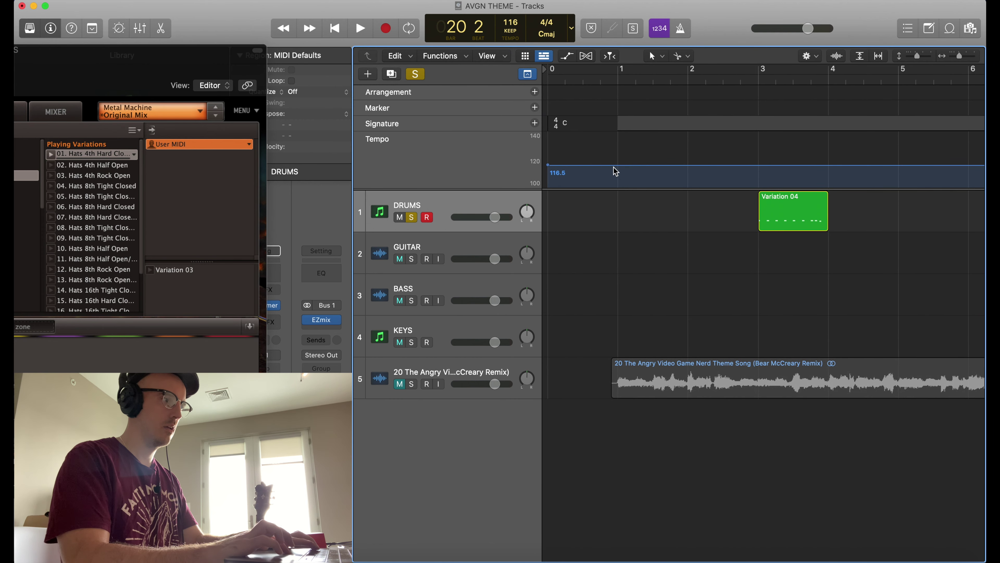
scroll(600, 173, right, 20)
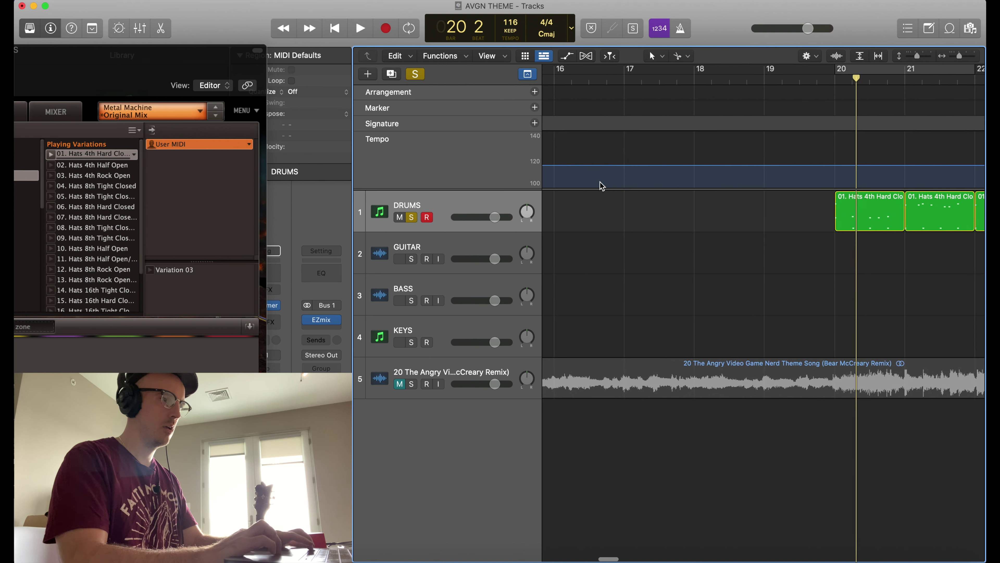
Step: Set the project tempo to 114 BPM and audition the copied drum regions from bar 20 to bar 28
double_click(513, 24)
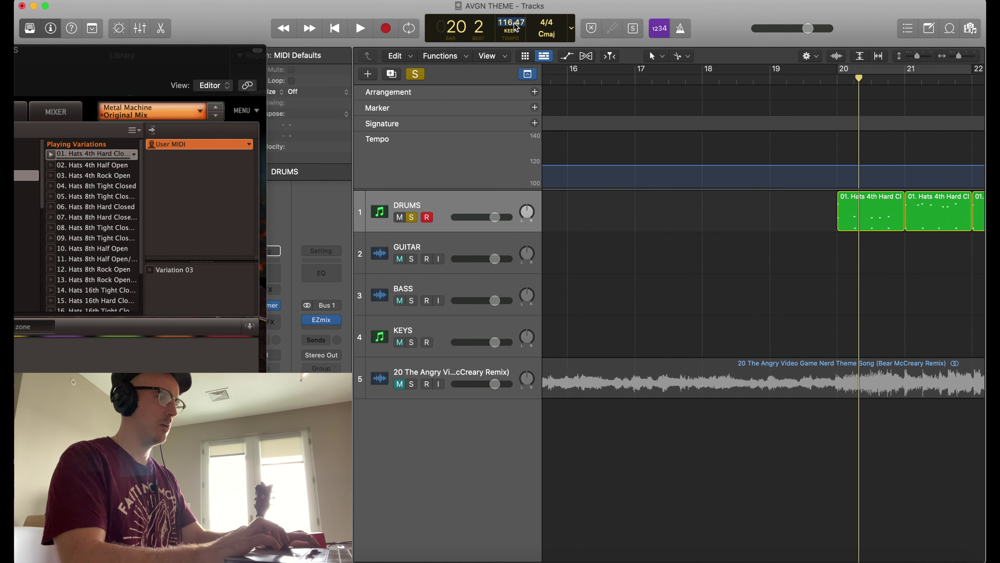
key(Return)
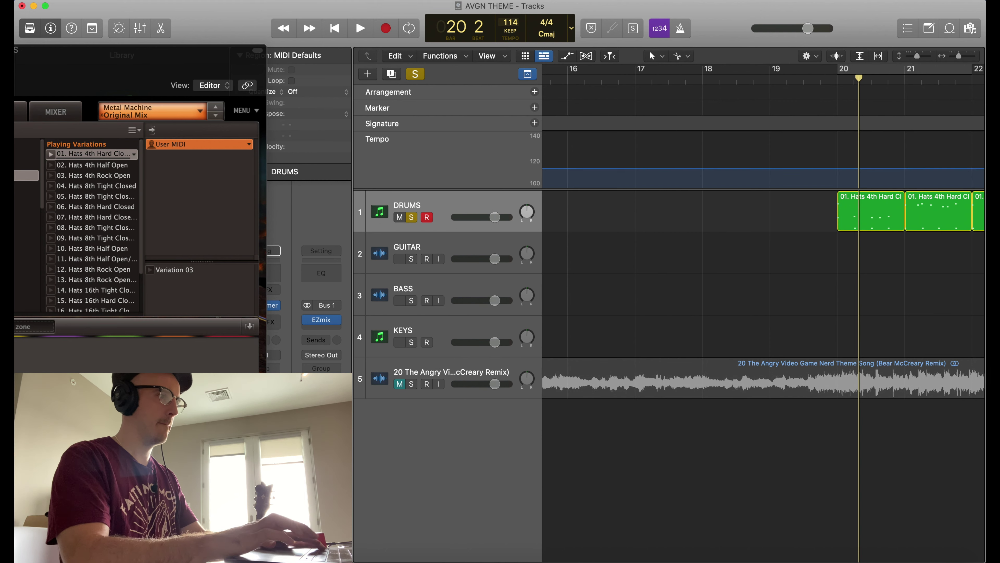
scroll(558, 308, left, 1)
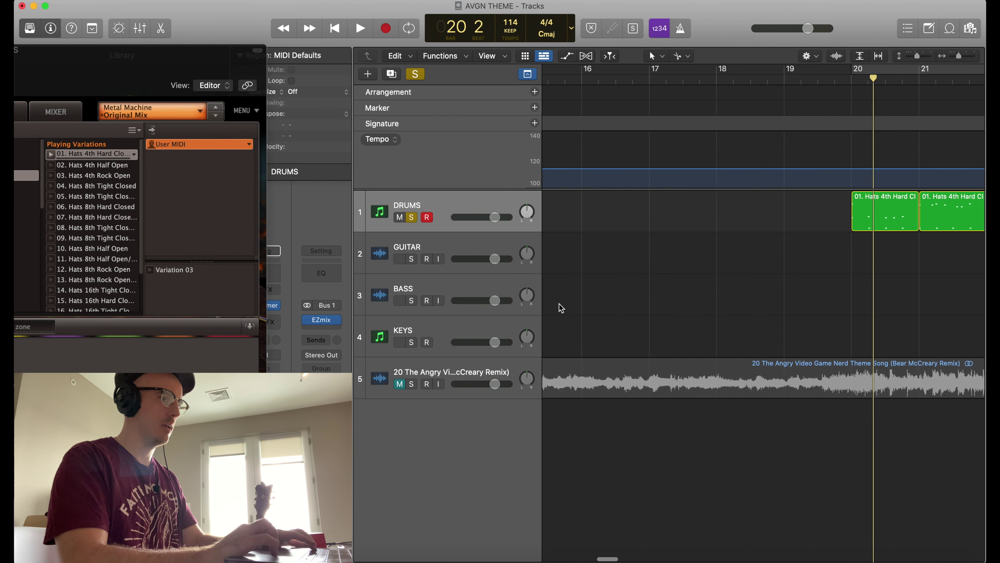
key(super+Left)
click(726, 230)
key(space)
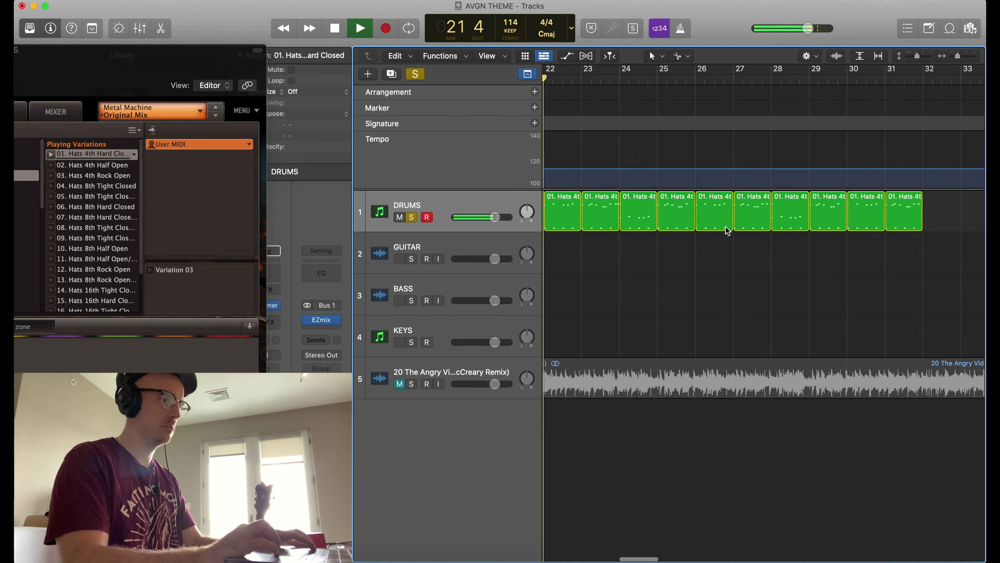
key(super+Left)
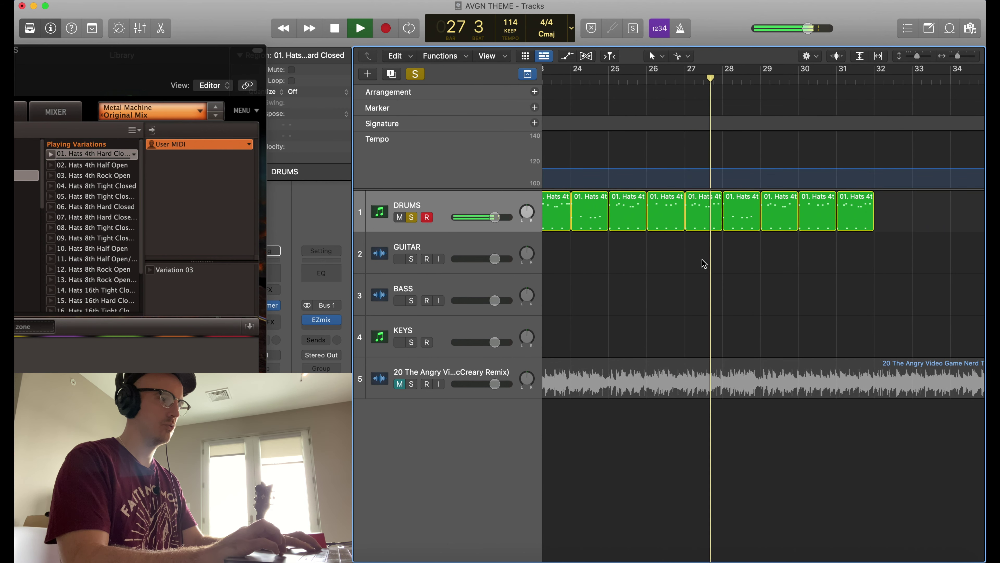
key(space)
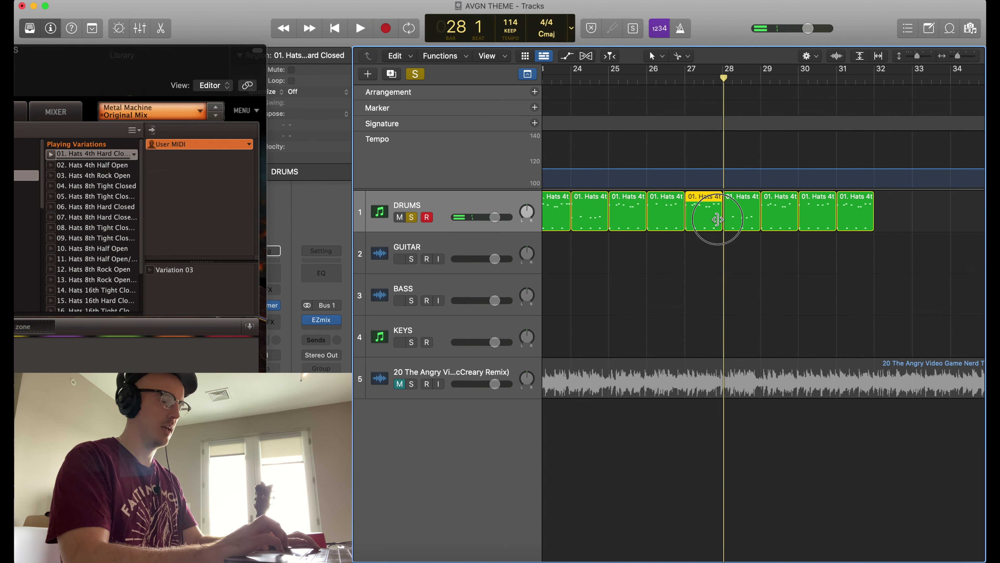
Step: Examine the notes of the bar 27 drum region in the Piano Roll, and close the editor
double_click(716, 220)
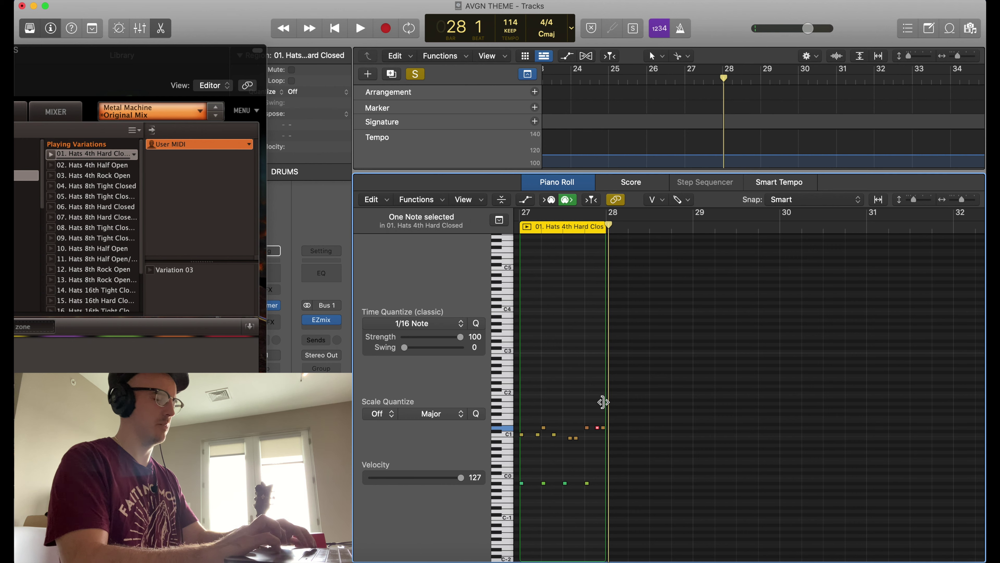
key(e)
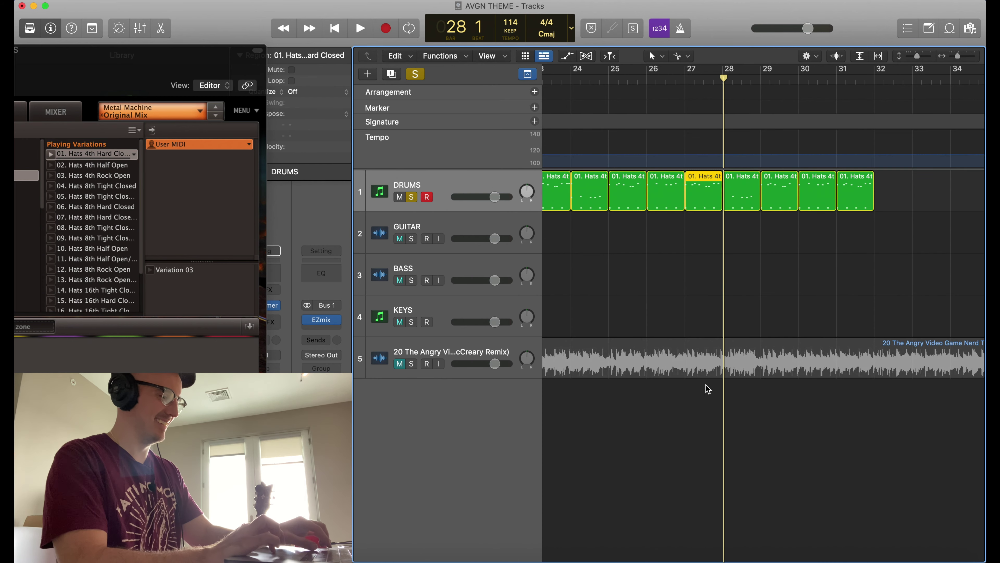
ctrl+alt+click(726, 282)
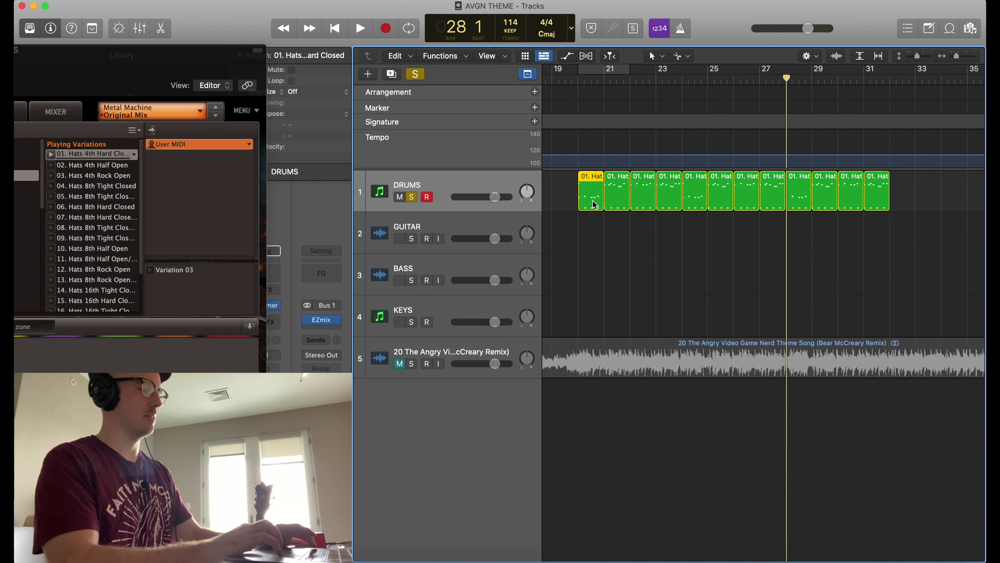
Step: Set the cycle range to the four drum regions in bars 20 to 23 and play the loop
scroll(595, 205, up, 3)
drag(590, 243, 724, 202)
key(u)
key(space)
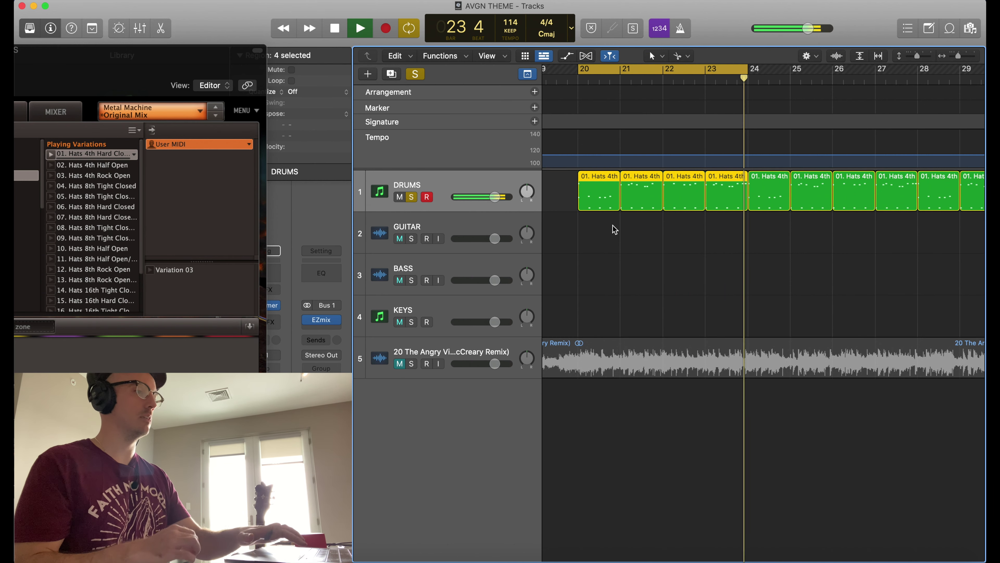
key(space)
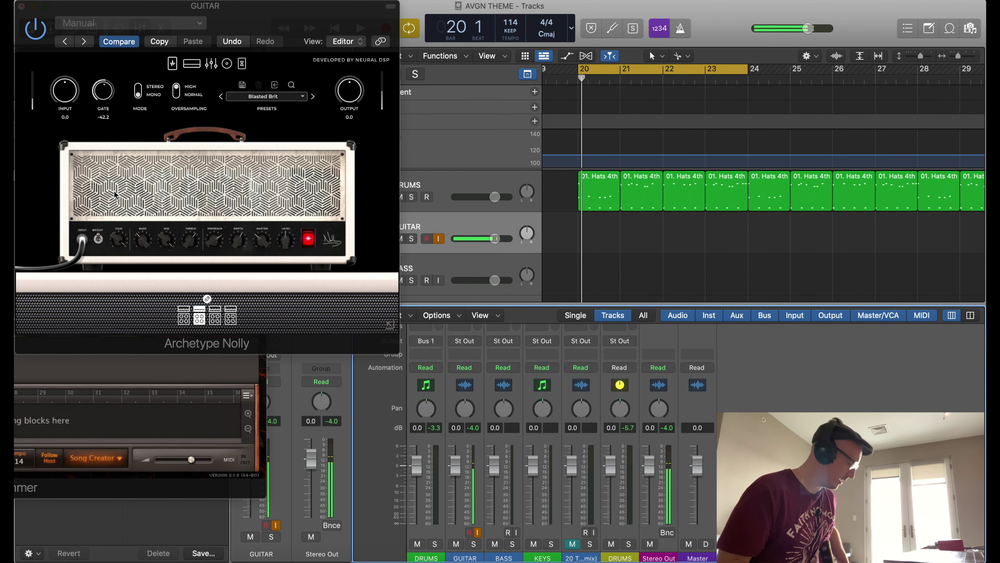
Step: Enable Low Latency Mode and record a guitar take on the GUITAR track over bars 20 to 23
click(239, 2)
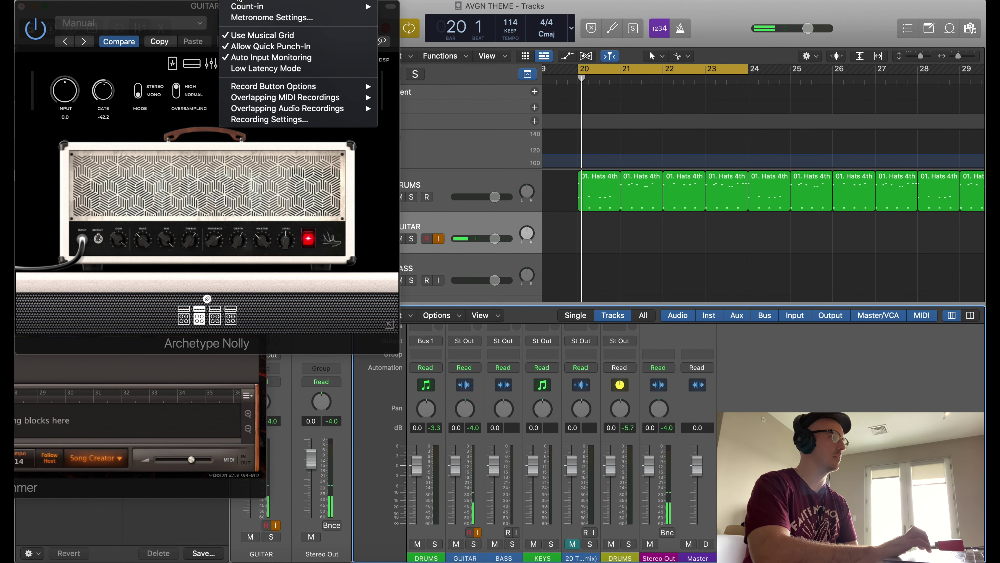
click(236, 70)
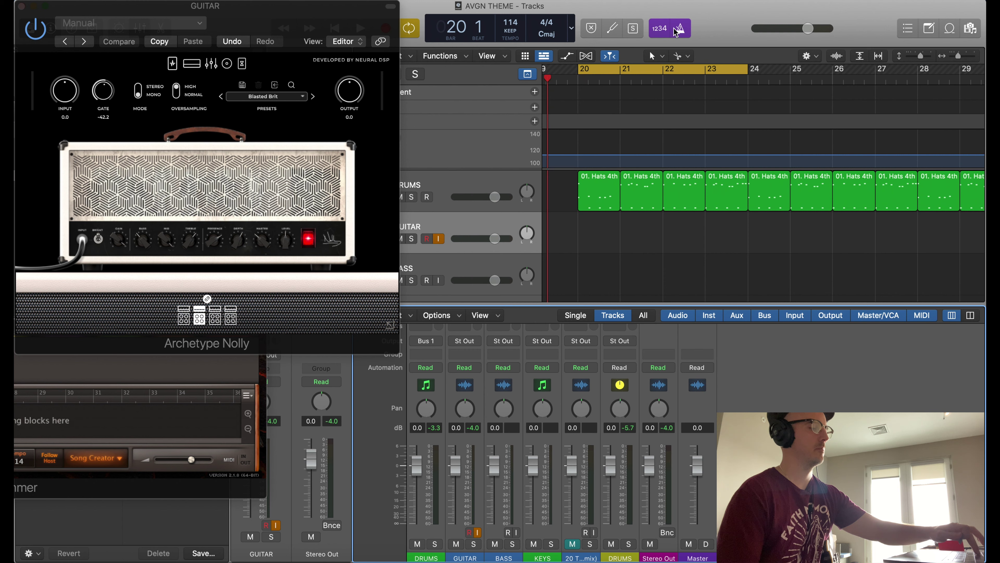
key(r)
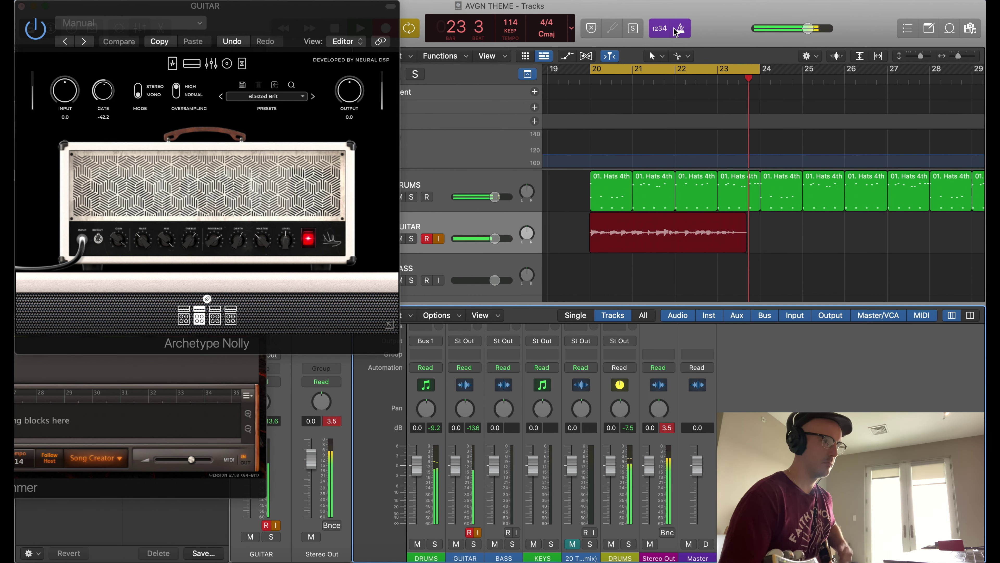
key(space)
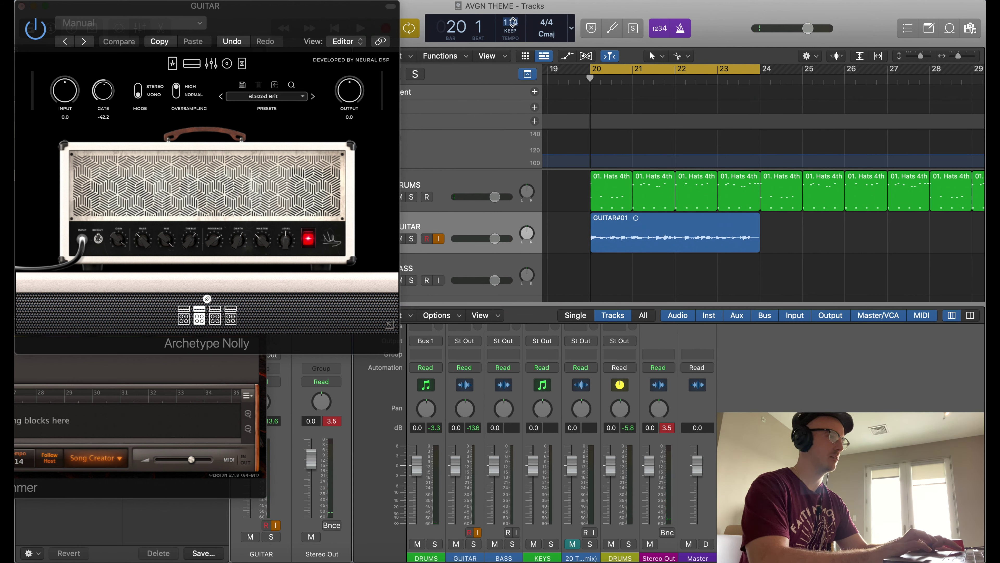
Step: Set the project tempo to 109 BPM and play the drums from bar 20
text(9)
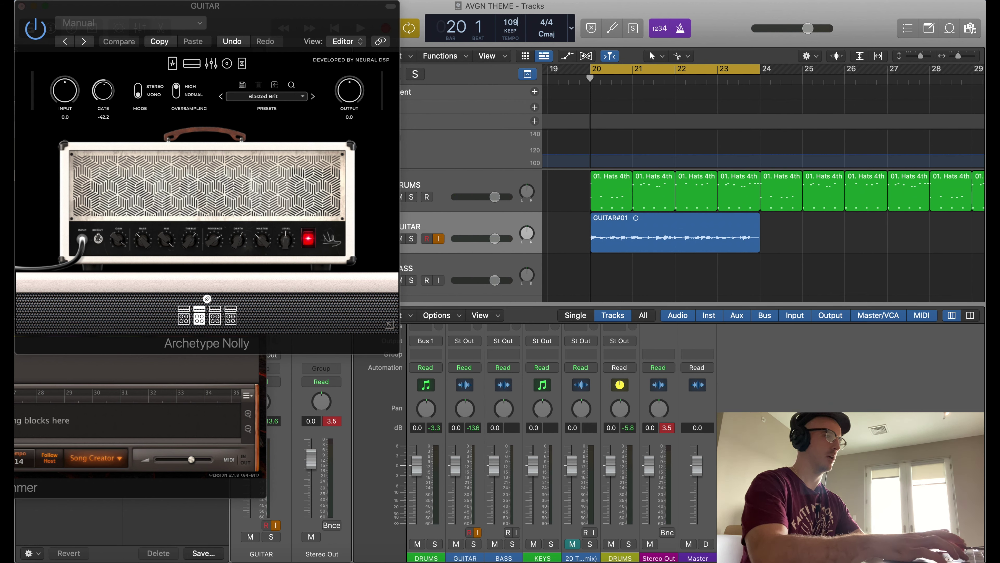
key(Return)
key(space)
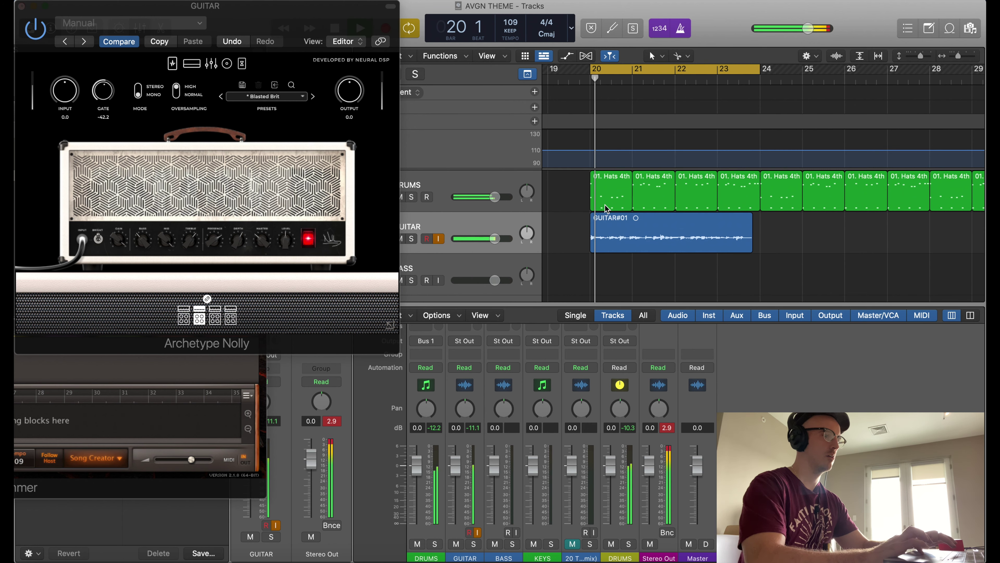
Step: Stop playback and delete the GUITAR#01 region together with its recorded audio file from disk
key(space)
key(Delete)
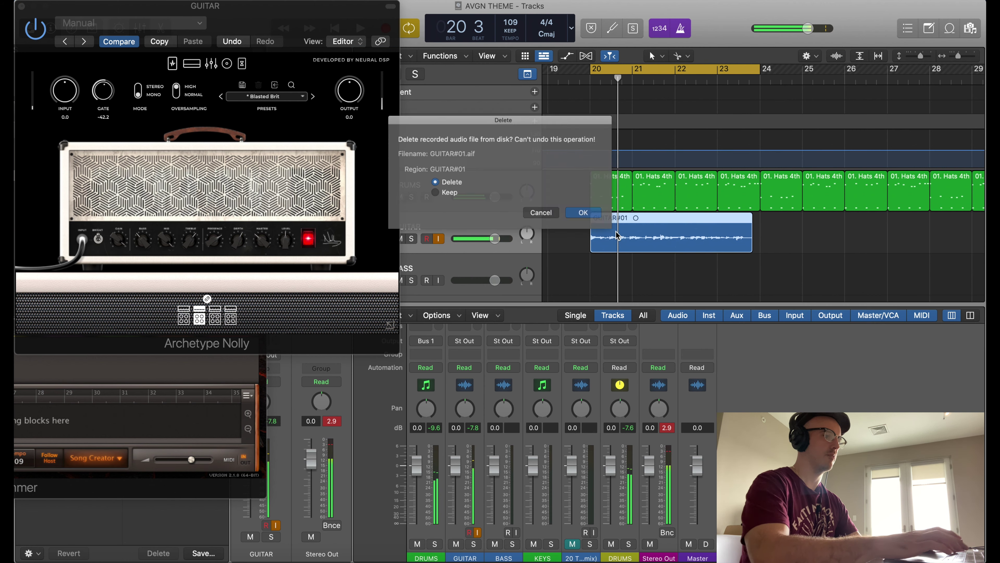
key(Return)
Step: Audition the drum loop in bars 20 to 23 and set the project tempo to 112 BPM
key(space)
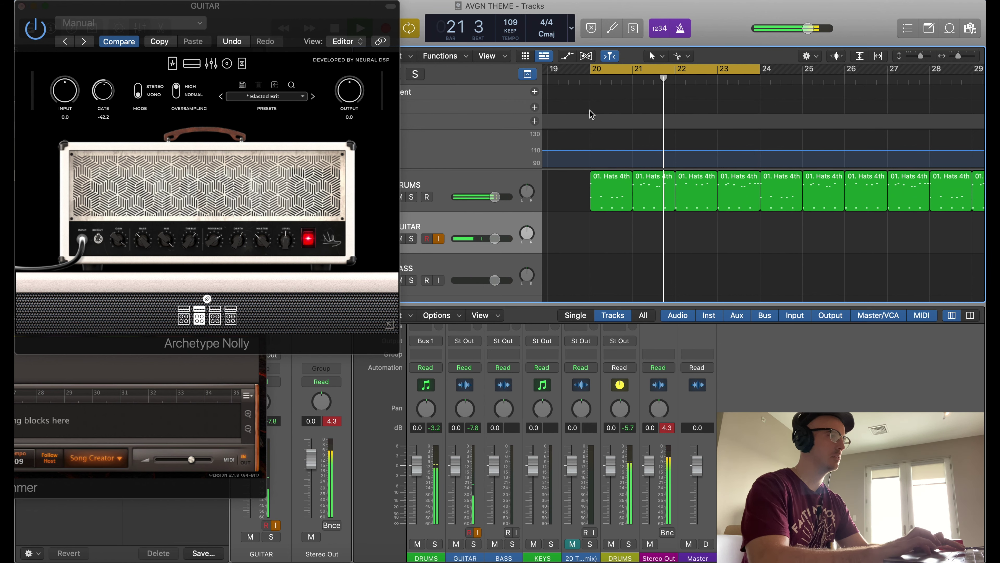
scroll(511, 25, up, 2)
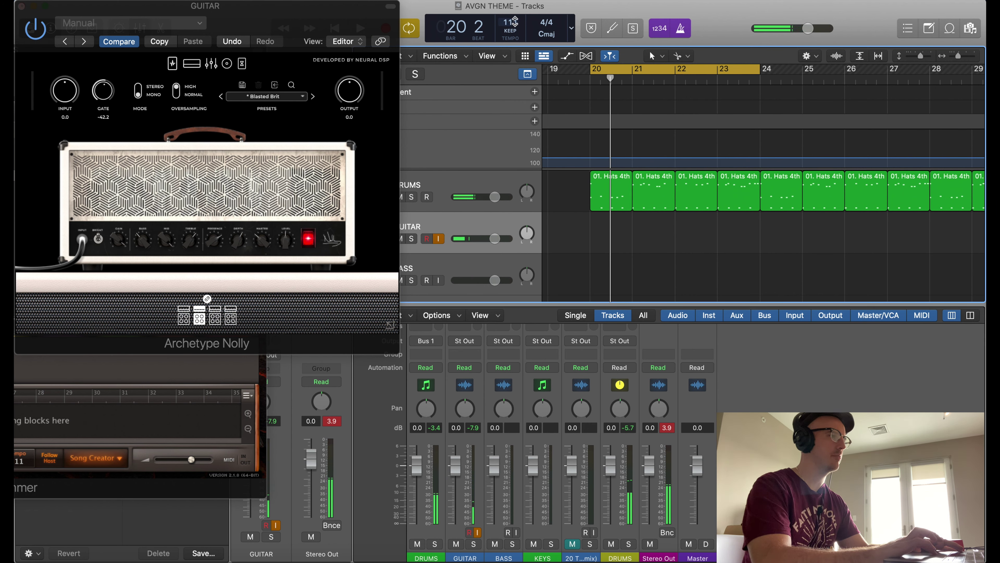
drag(514, 22, 514, 20)
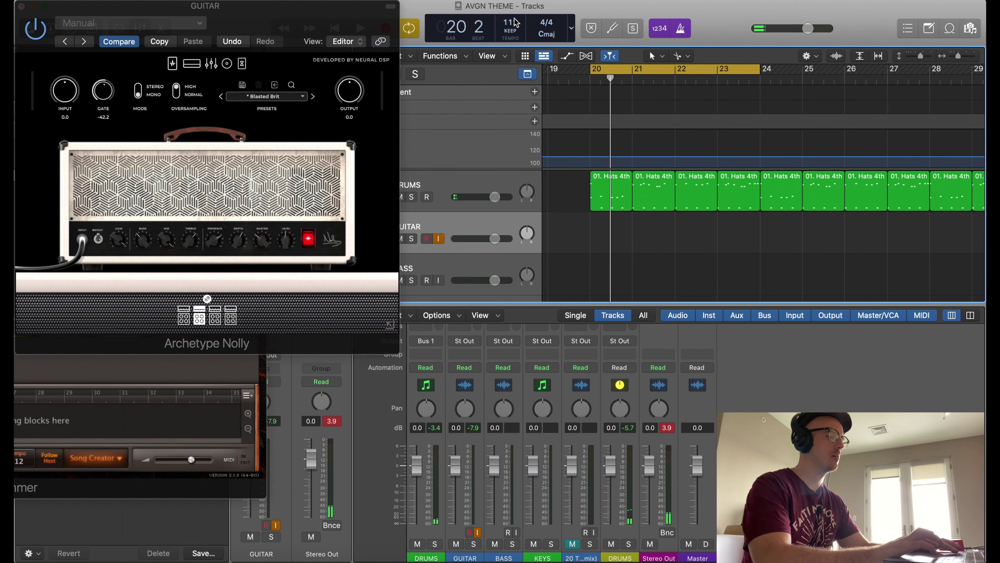
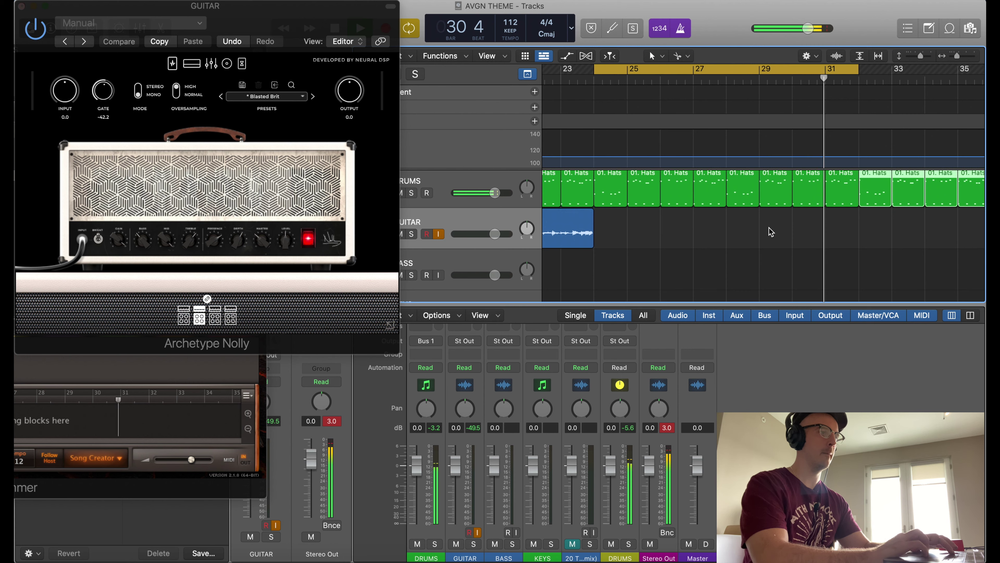
Step: Stop playback and solo the Angry Video Game Nerd theme (Bear McCreary Remix) reference track
key(space)
scroll(774, 230, down, 5)
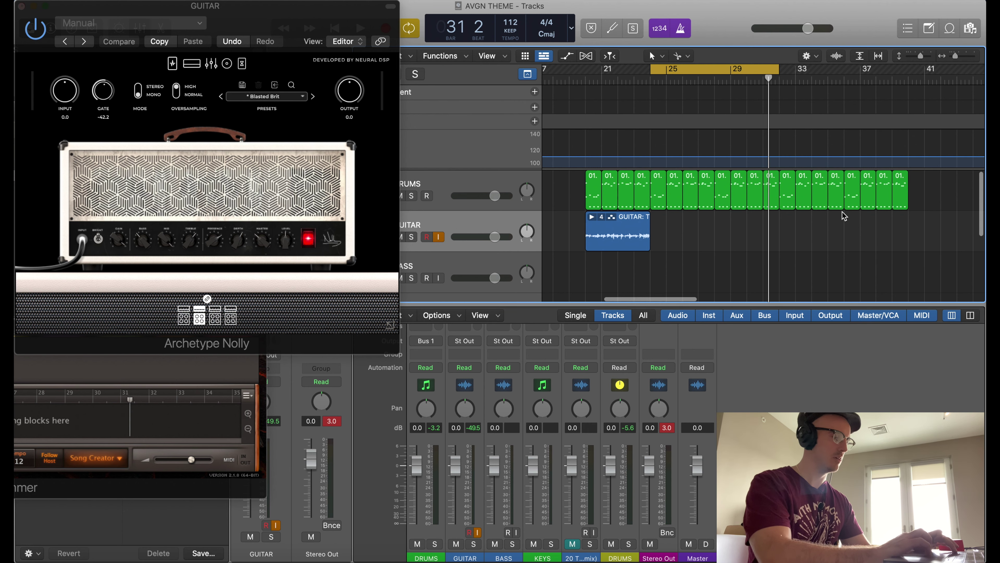
scroll(844, 216, up, 2)
drag(643, 234, 766, 185)
scroll(515, 260, down, 1)
scroll(514, 260, down, 5)
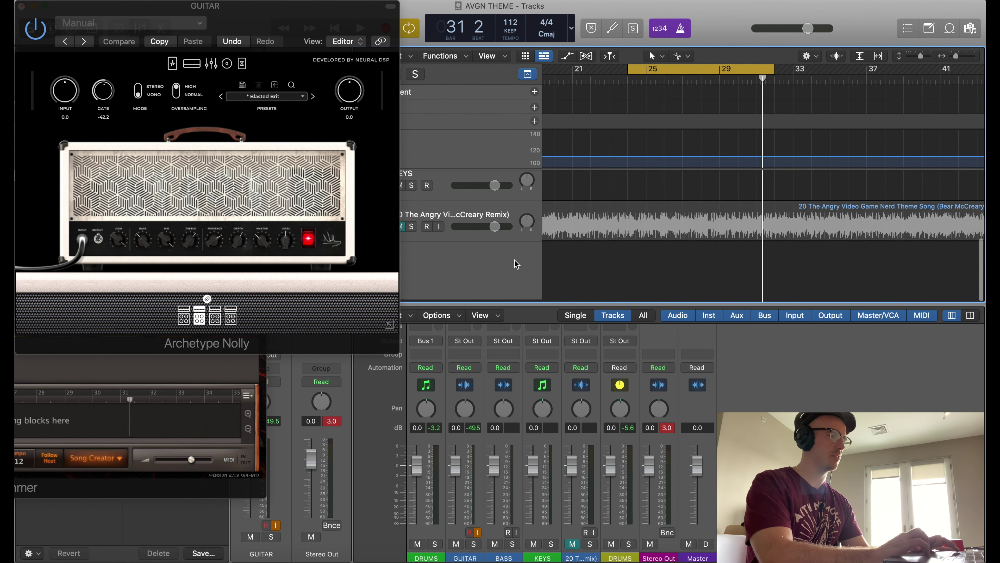
scroll(492, 245, left, 3)
click(411, 229)
scroll(420, 215, up, 2)
scroll(423, 218, down, 3)
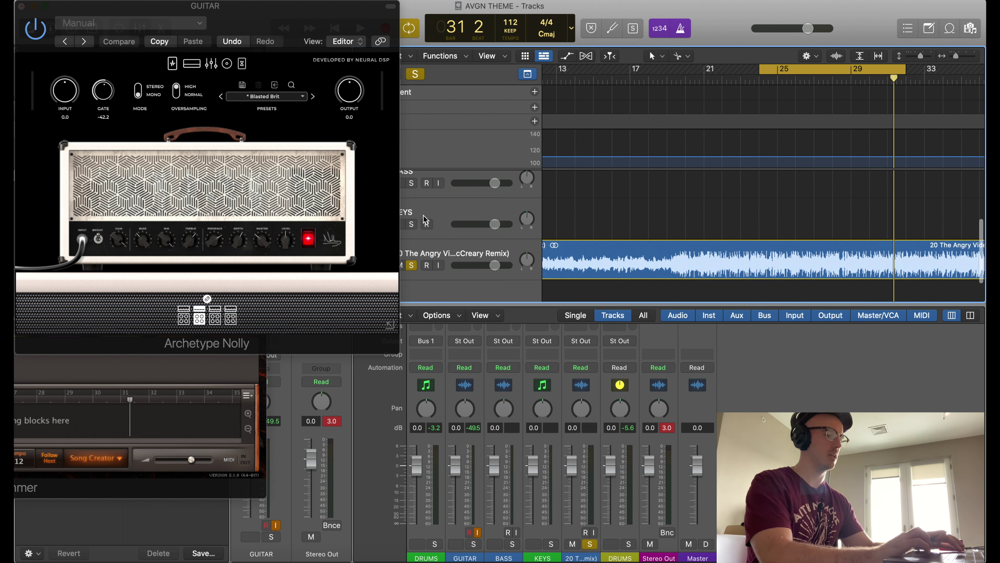
Step: Listen to the soloed reference track up to bar 31 with the cycle off, turn the cycle back on and unsolo the track
key(c)
key(comma)
key(comma)
key(comma)
key(space)
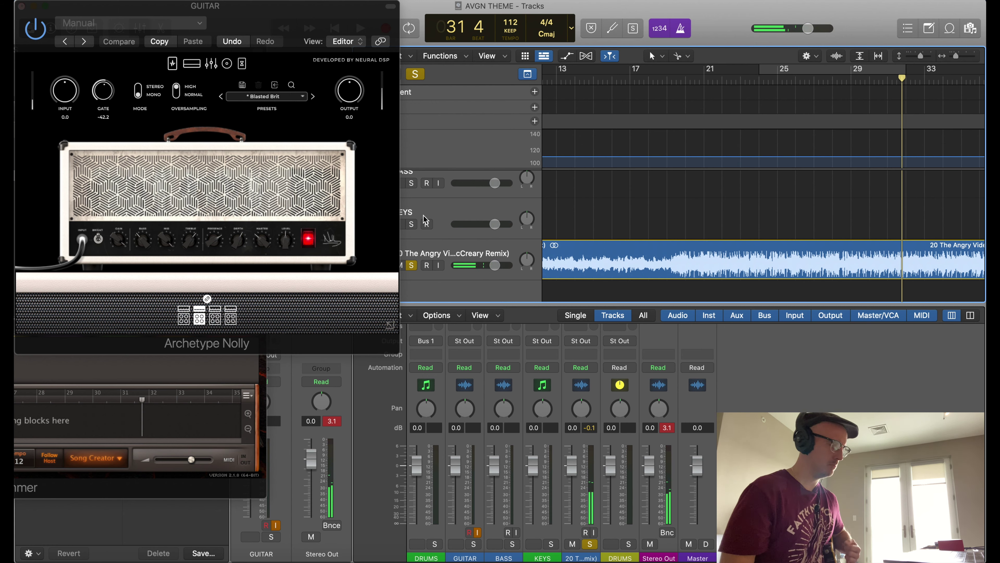
key(c)
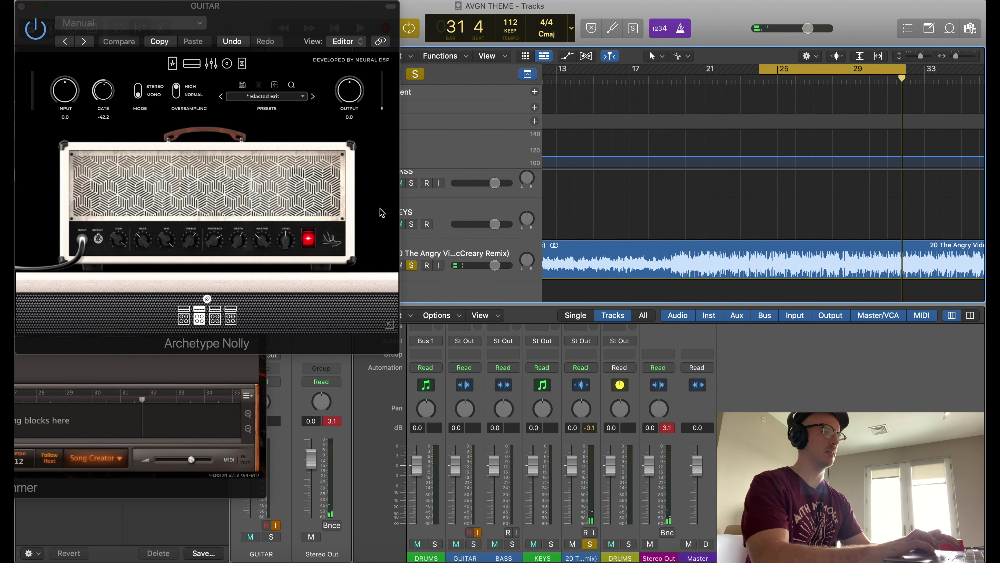
scroll(577, 241, up, 2)
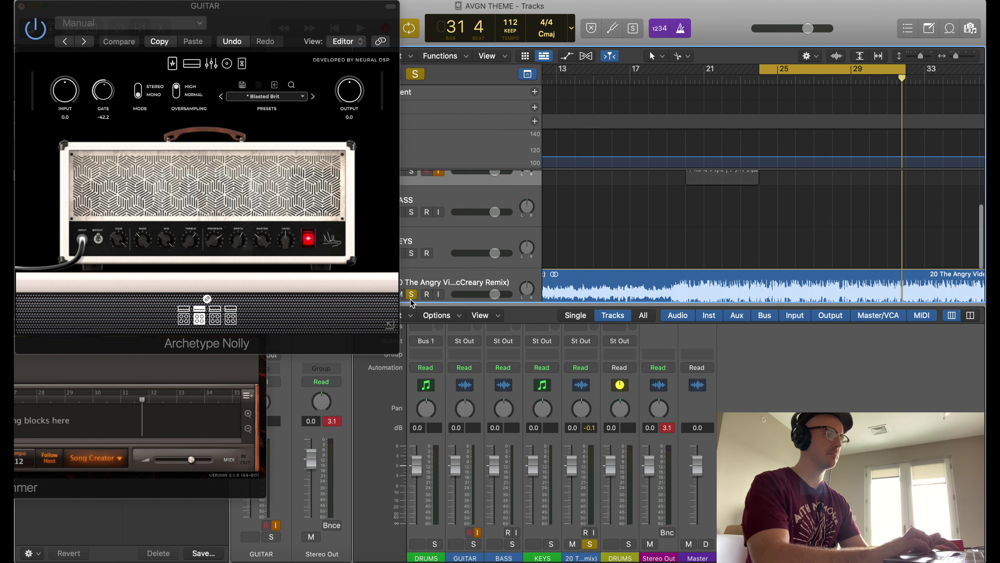
scroll(417, 288, up, 5)
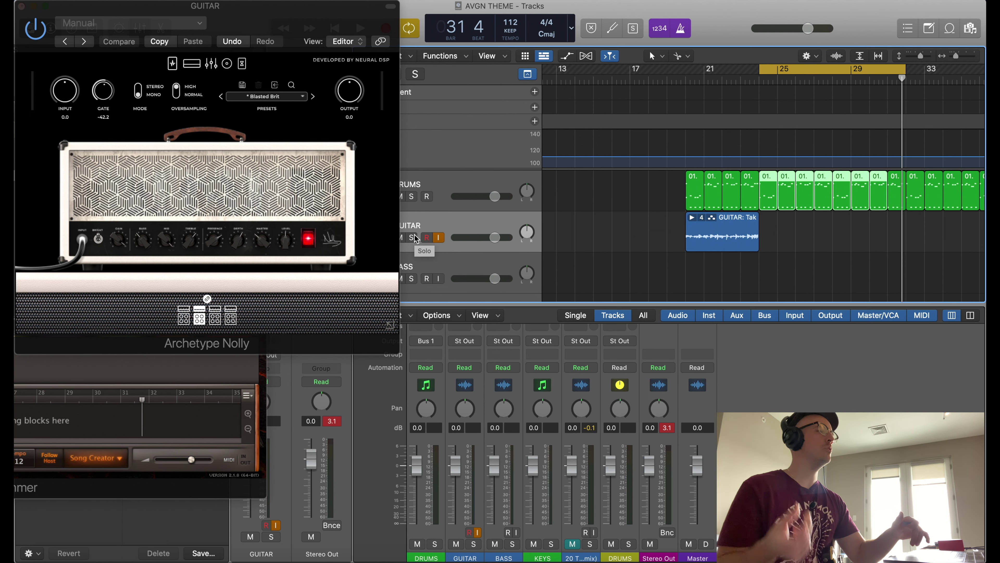
Step: Record guitar takes on the GUITAR track over the cycle range in bars 24 to 31
key(r)
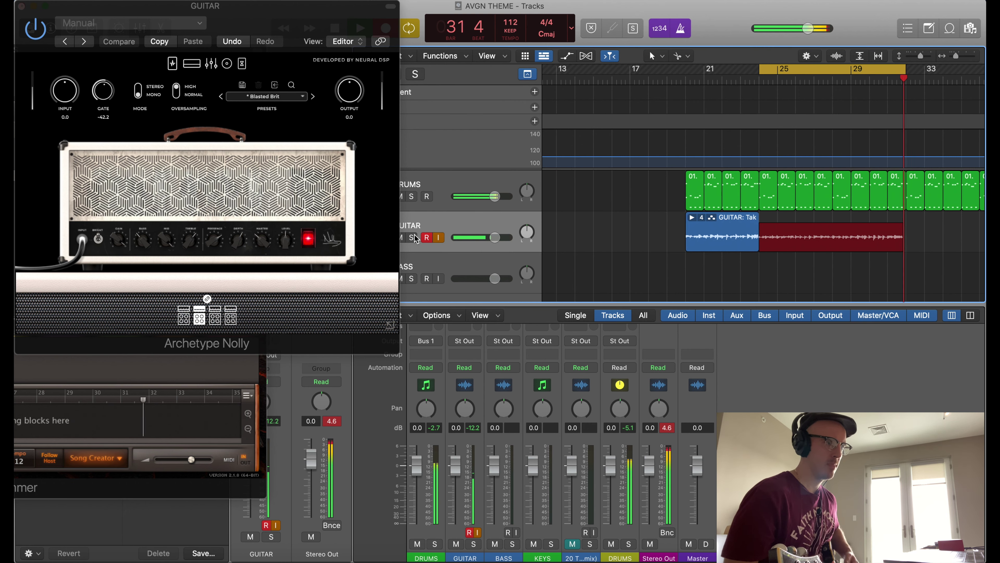
key(space)
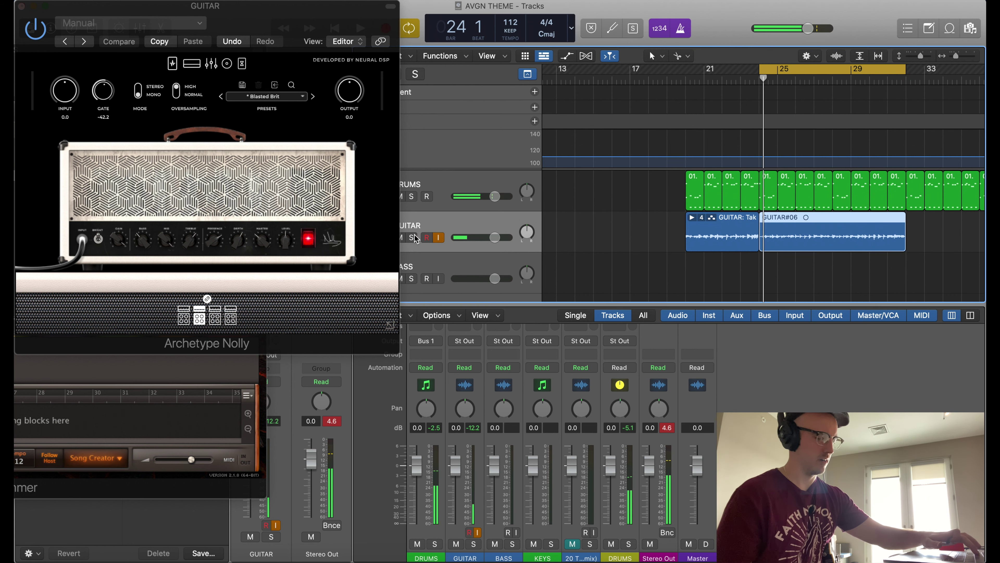
key(r)
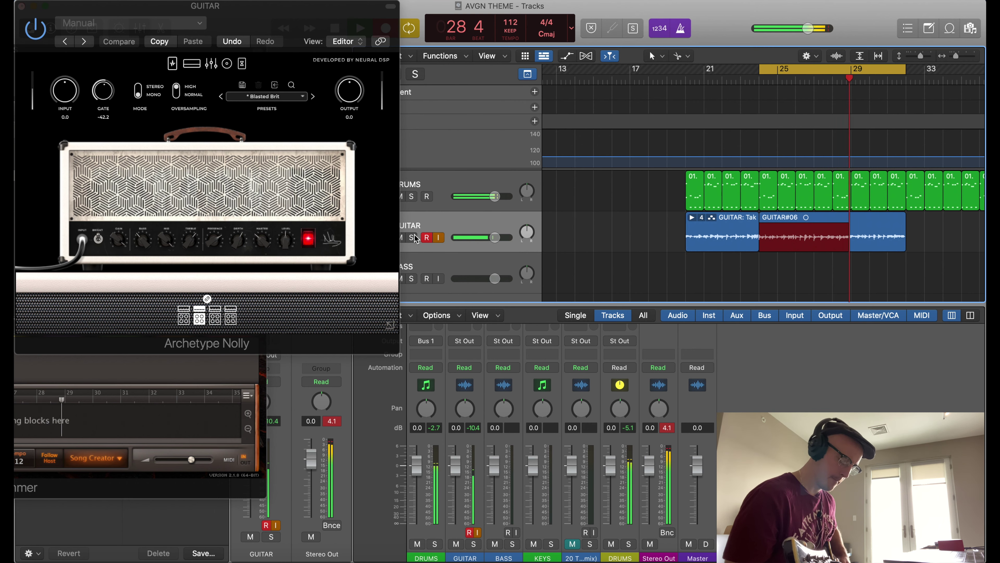
key(space)
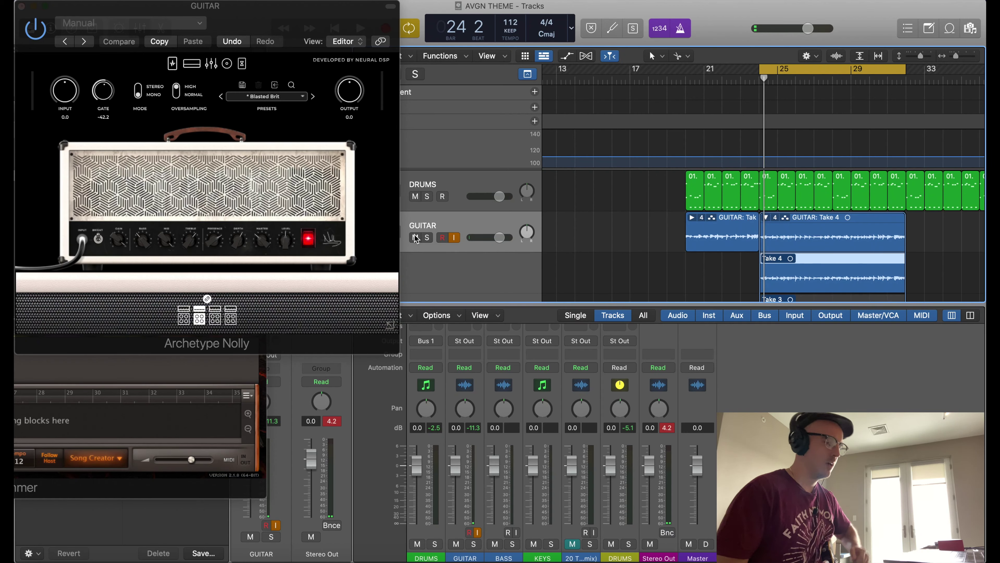
key(r)
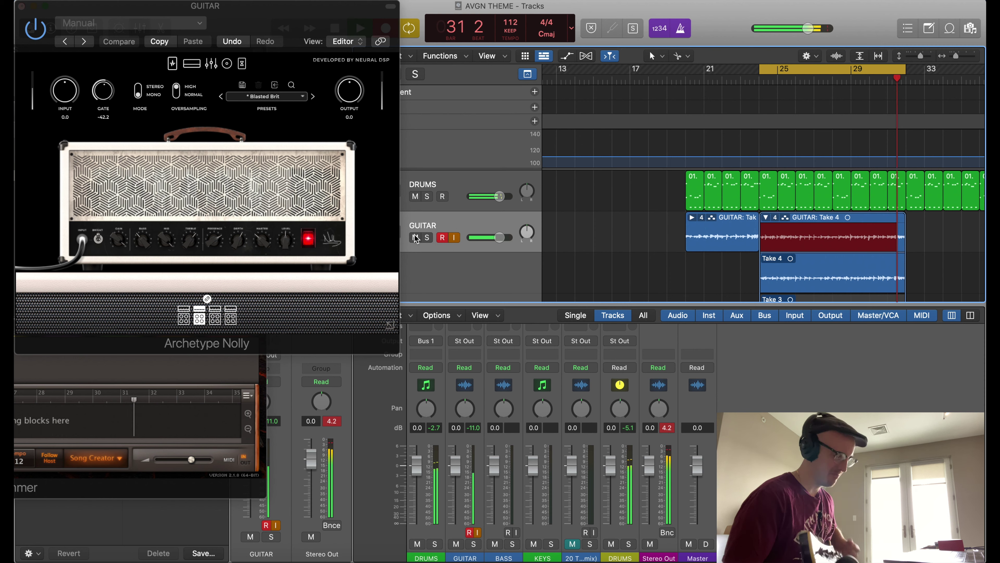
key(space)
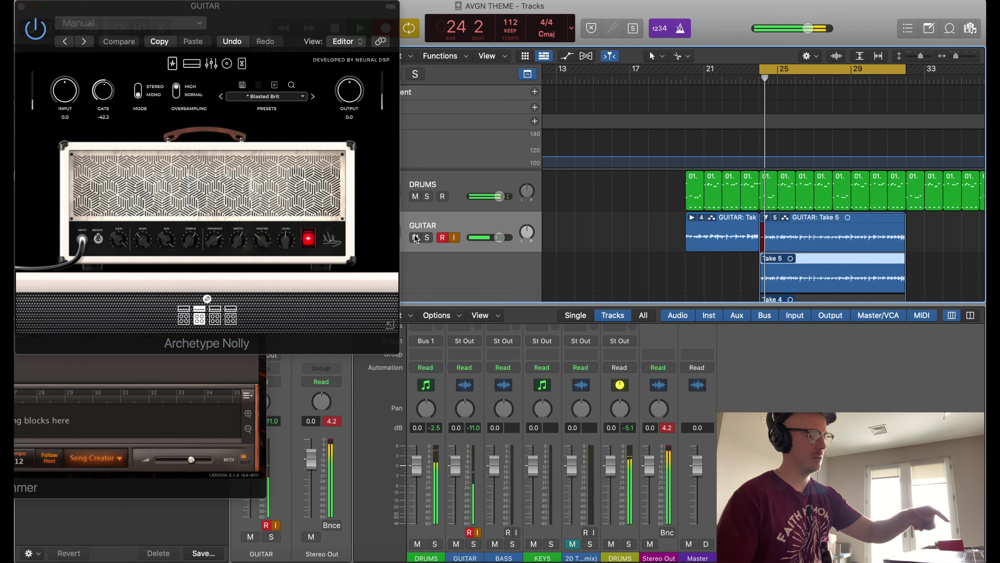
Step: Hide the plug-in windows and record further guitar takes over bars 24 to 31, up to Take 8
key(v)
key(r)
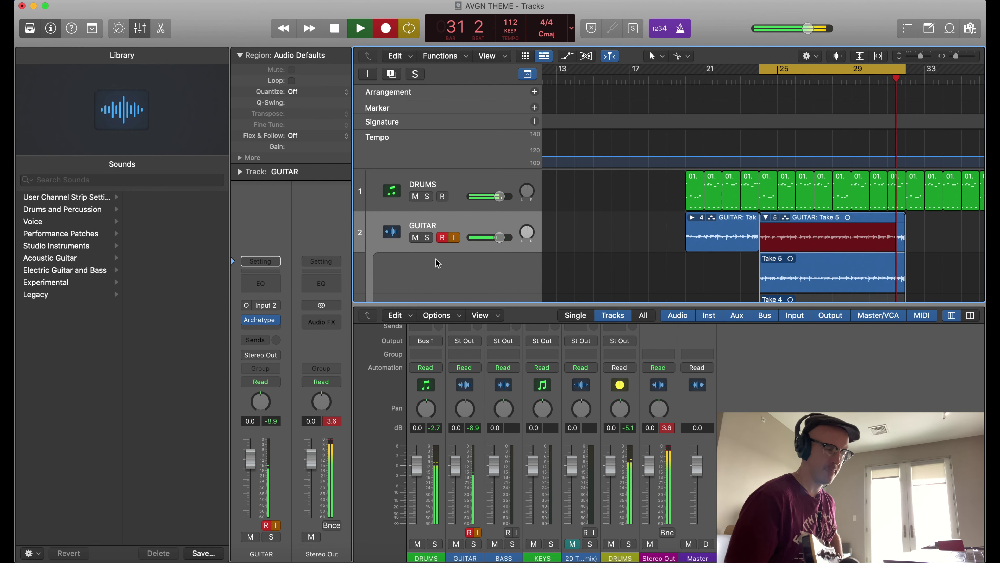
key(space)
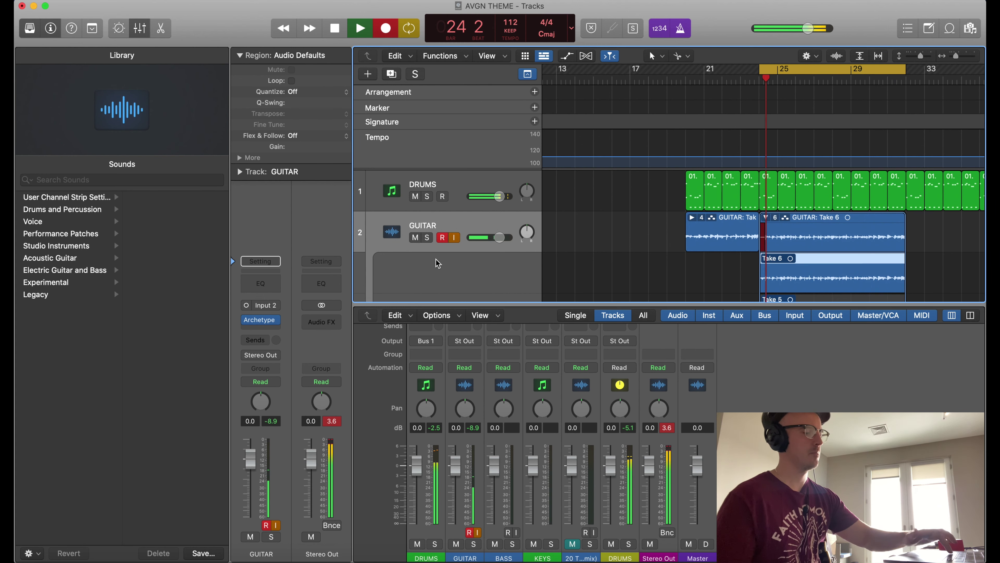
key(r)
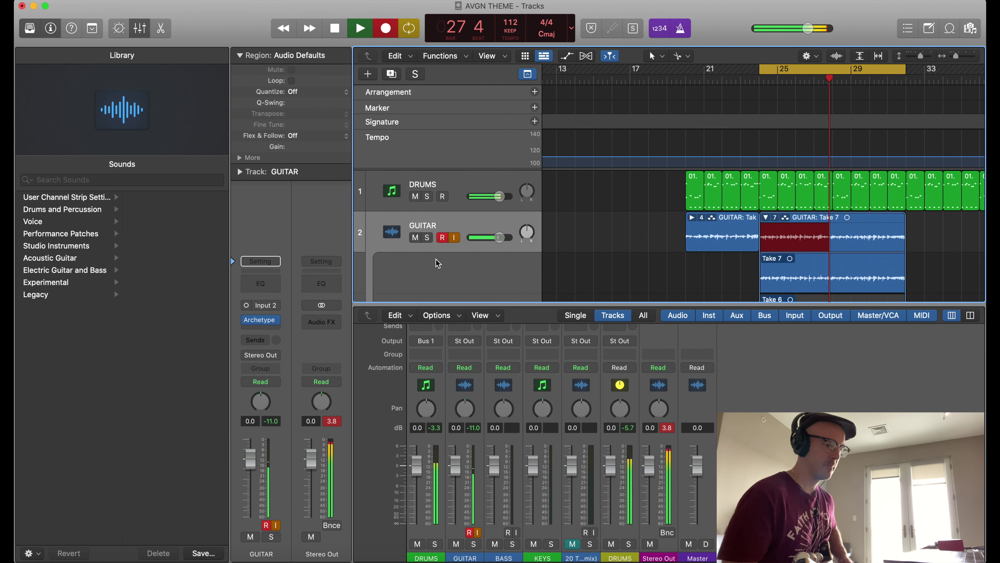
key(space)
key(r)
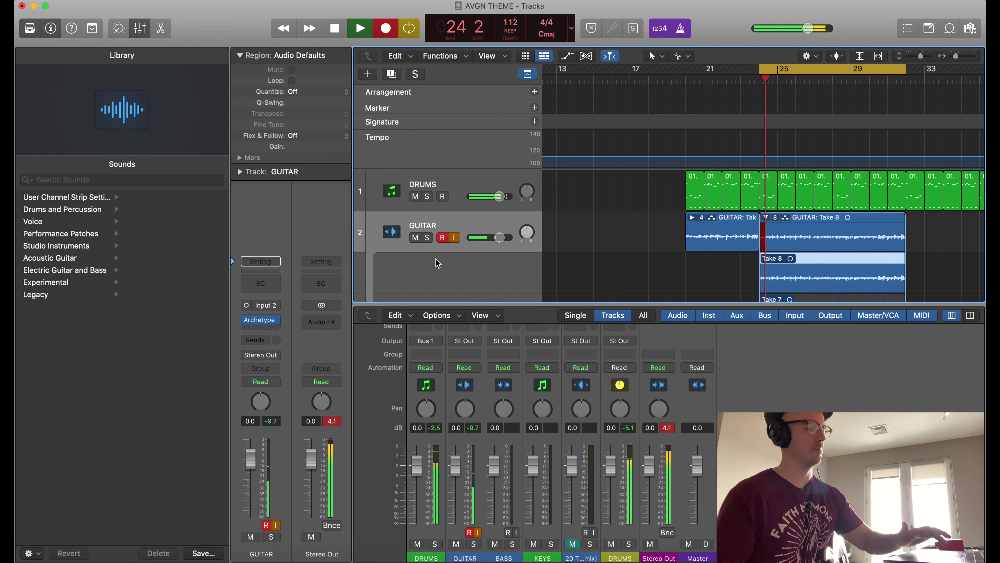
key(space)
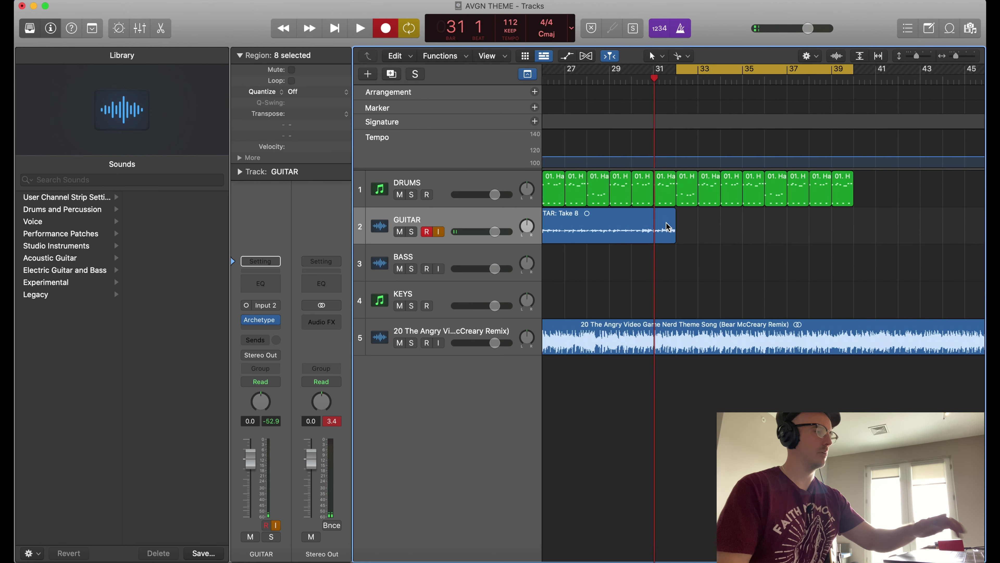
Step: Discard two recording attempts on the GUITAR track around bar 32, muting the reference remix track in between
key(r)
key(super+period)
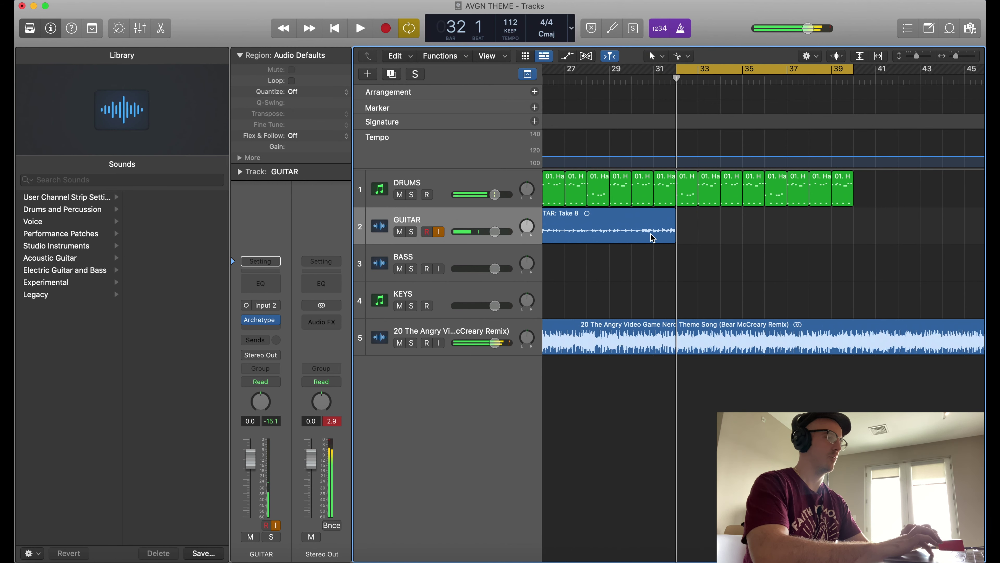
click(400, 342)
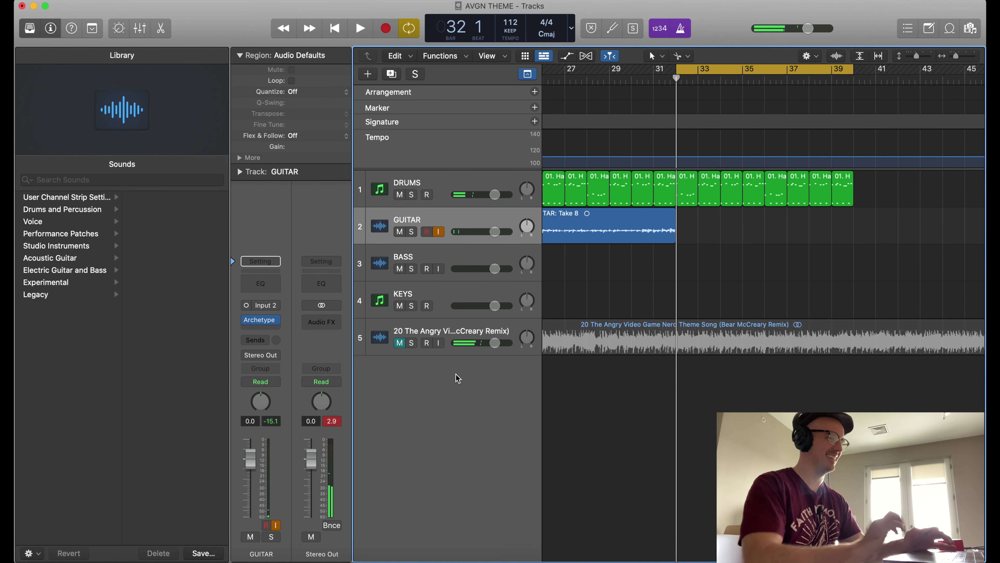
key(r)
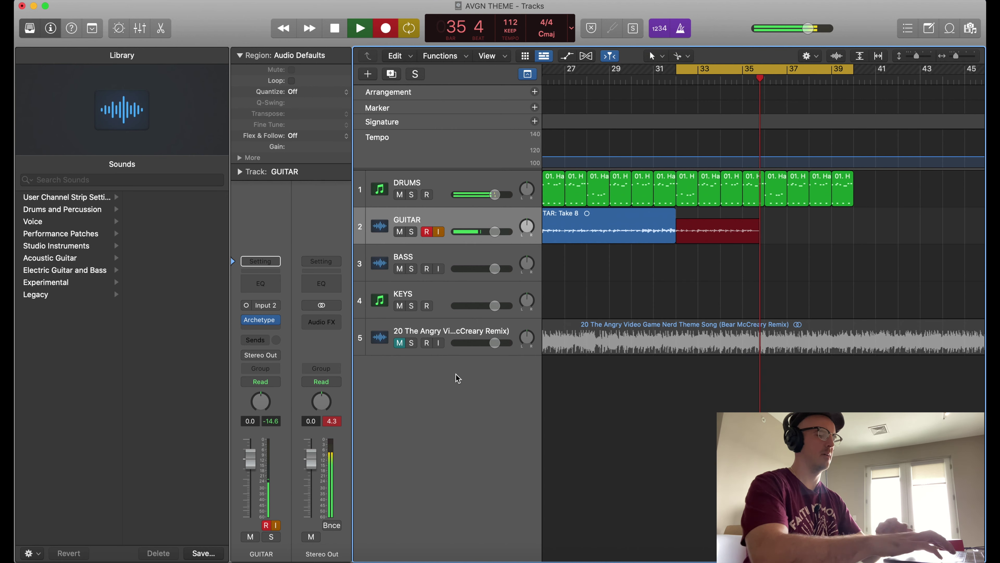
key(super+period)
Step: Listen to the soloed reference remix from bar 32 twice, and return the track to unsoloed and muted
click(400, 342)
click(411, 342)
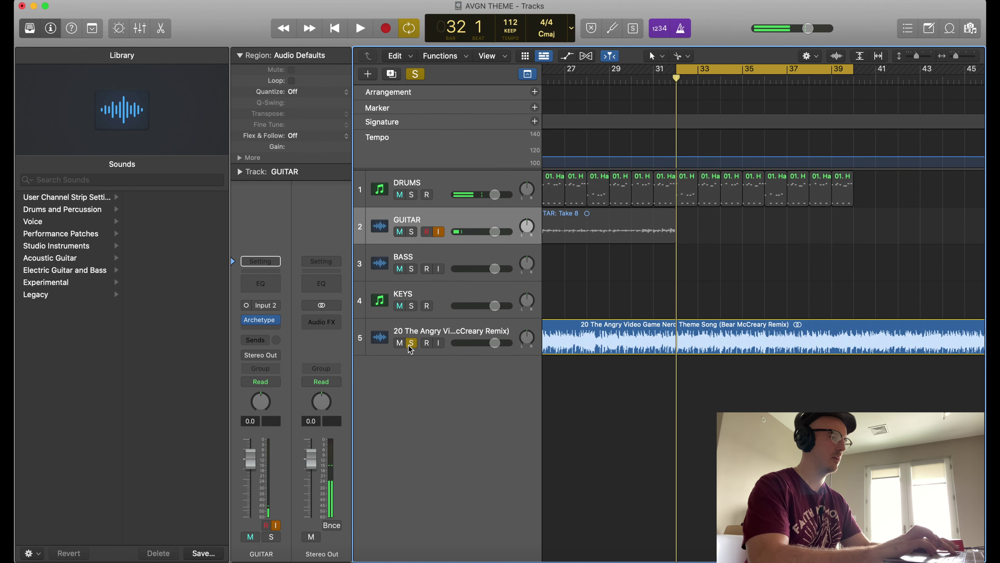
key(space)
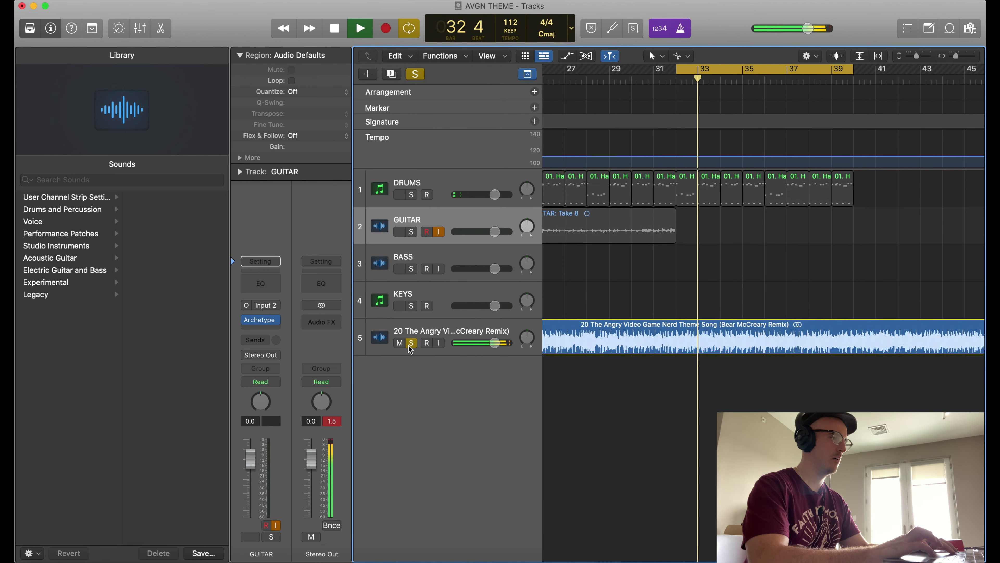
key(space)
click(411, 343)
key(ctrl+m)
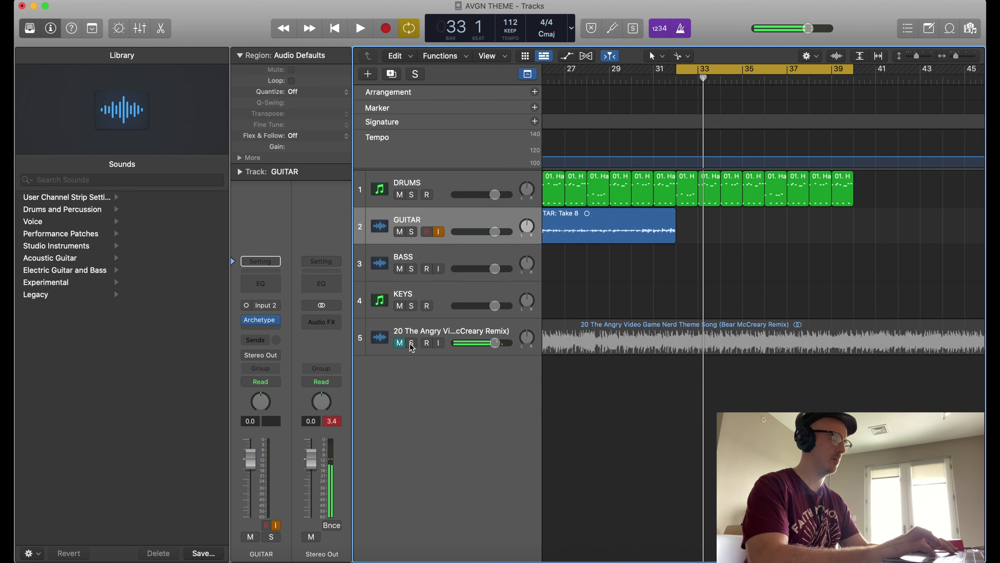
click(411, 342)
key(space)
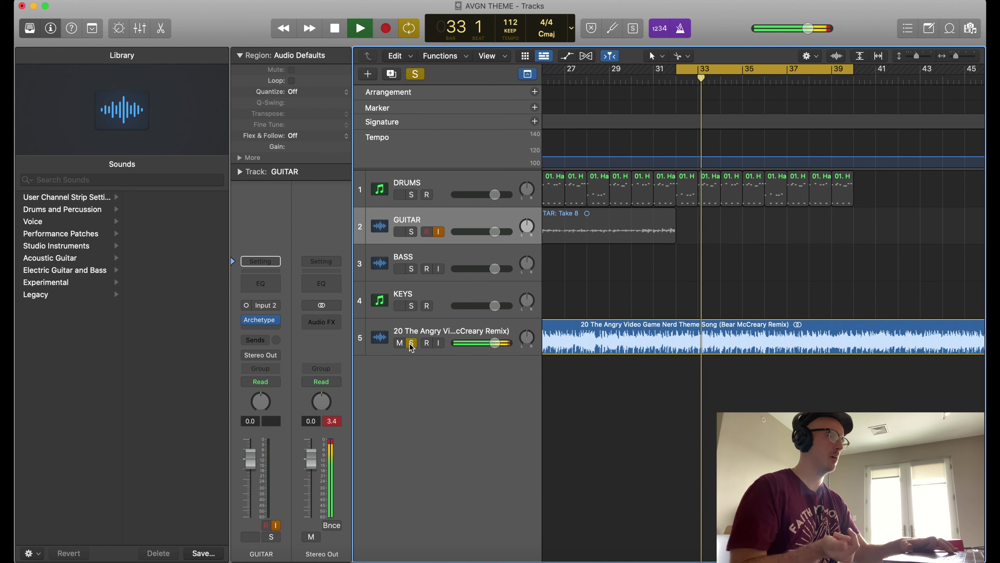
key(space)
click(411, 342)
click(400, 342)
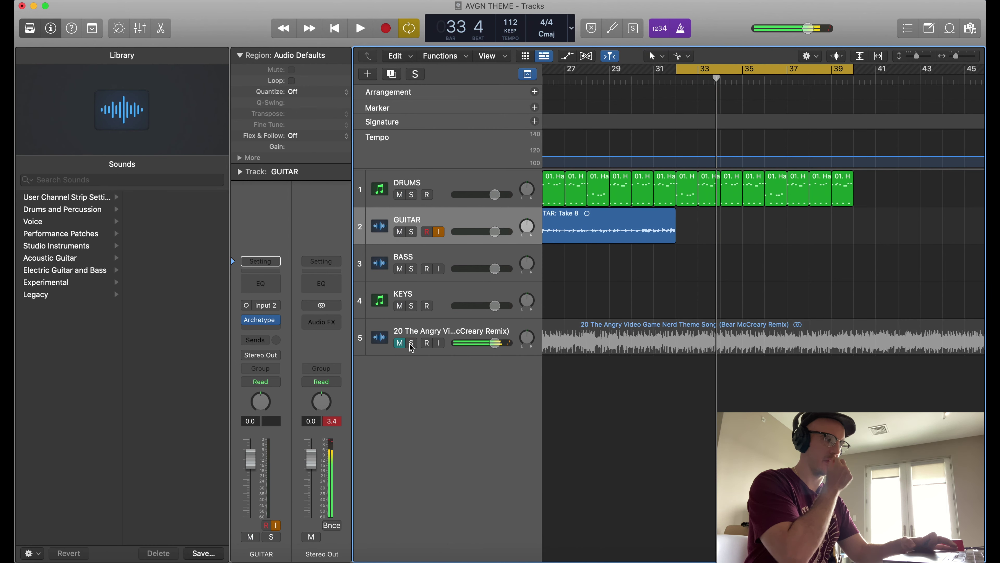
Step: Record a guitar pass on the GUITAR track from bar 32 to the end of bar 40, switching the cycle off while recording
key(r)
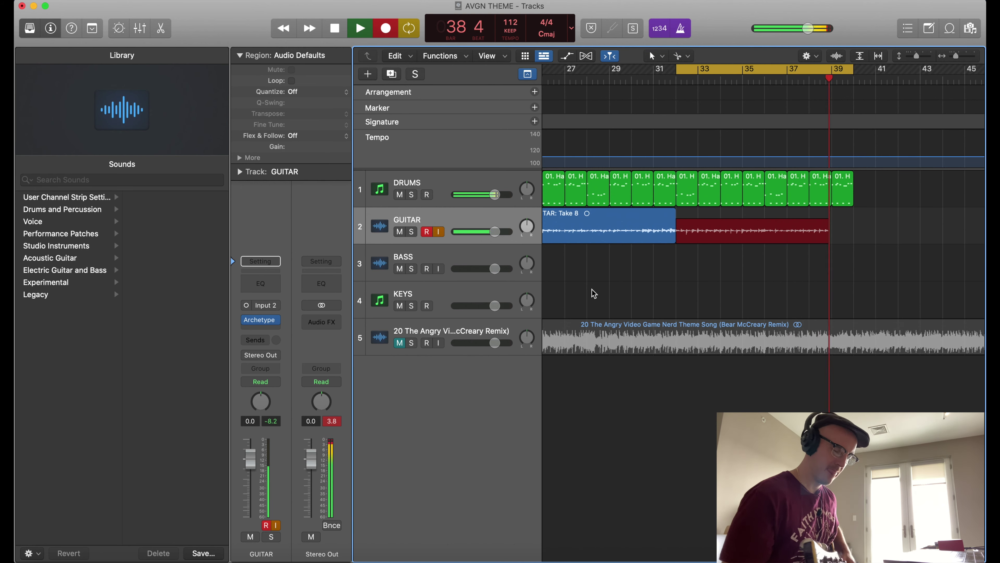
key(c)
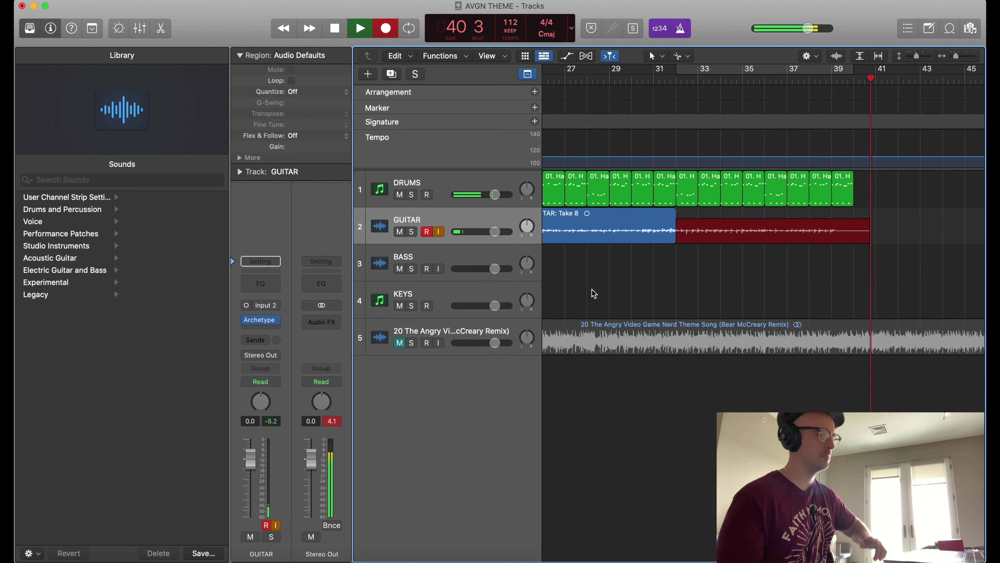
key(space)
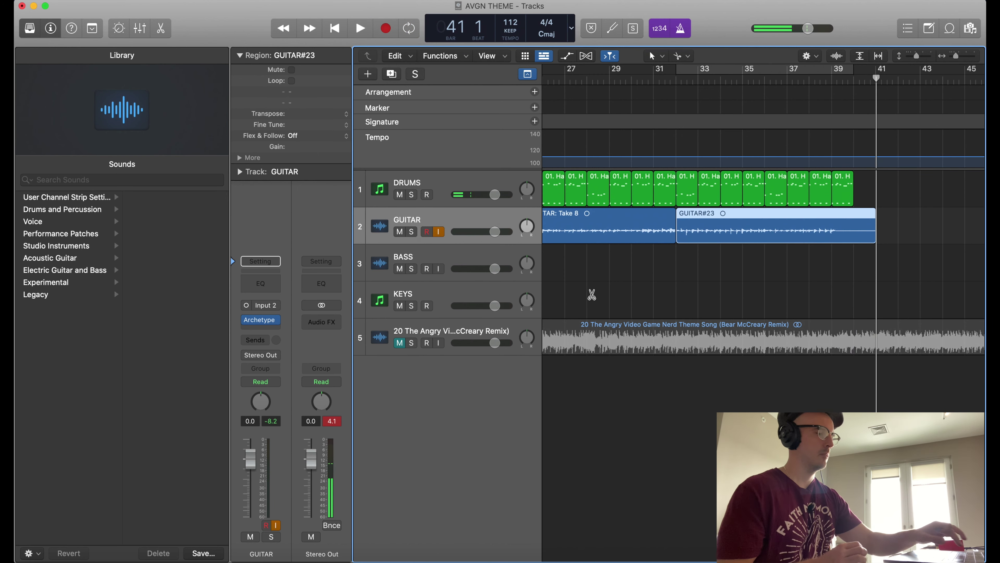
Step: Set the cycle range to the GUITAR#23 region in bars 32 to 40 and start recording another take
key(super+u)
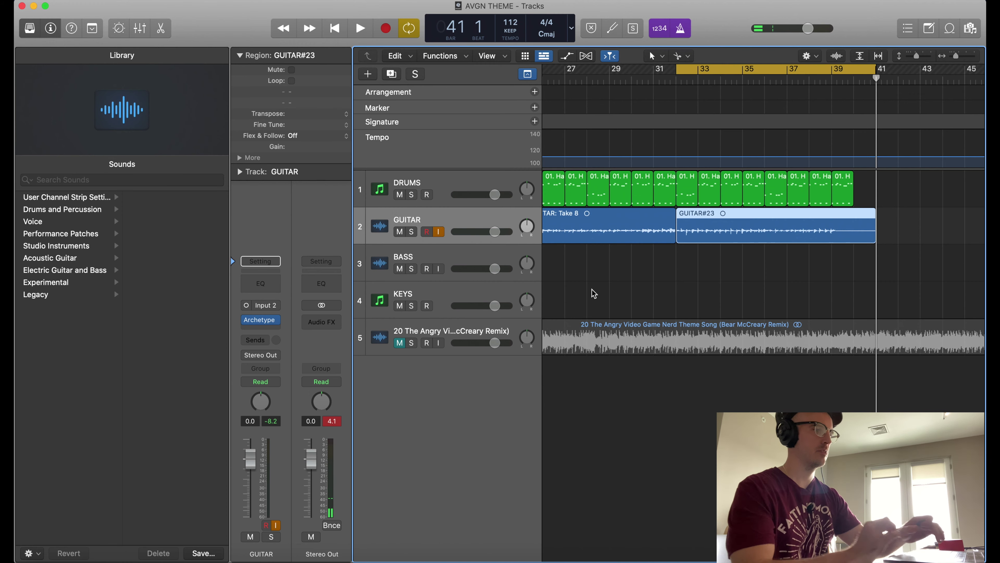
key(r)
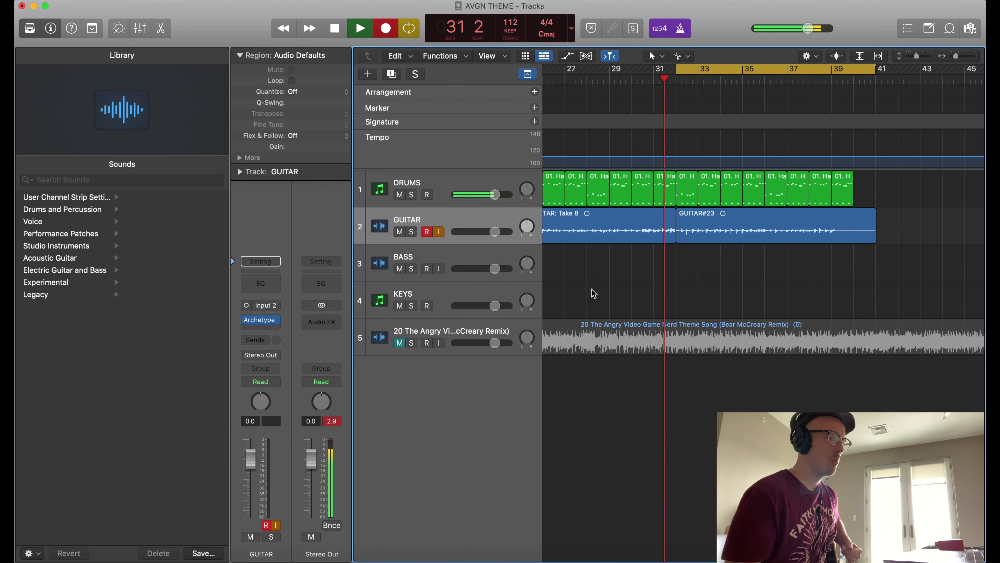